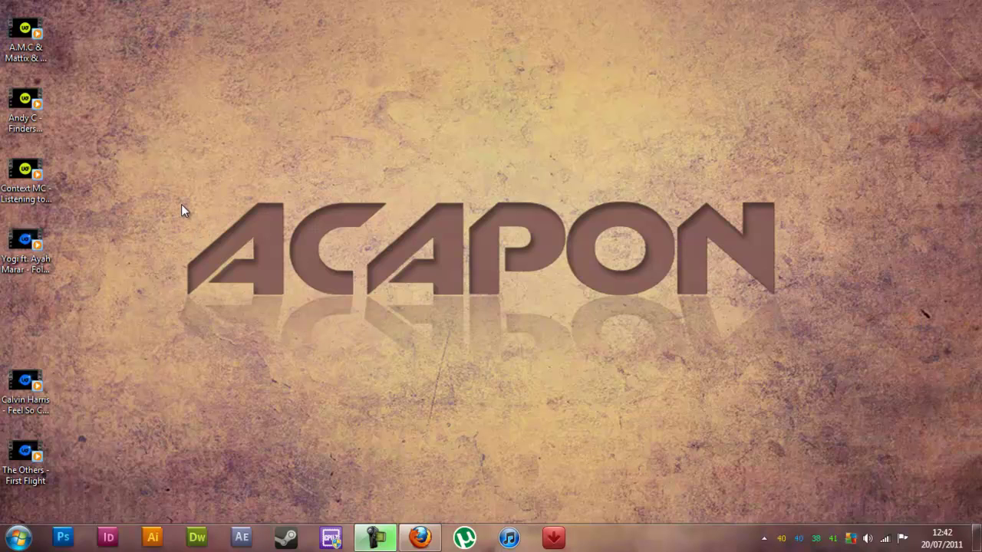
{"action": "left_click_drag", "start_coordinate": [173, 201], "coordinate": [756, 328]}
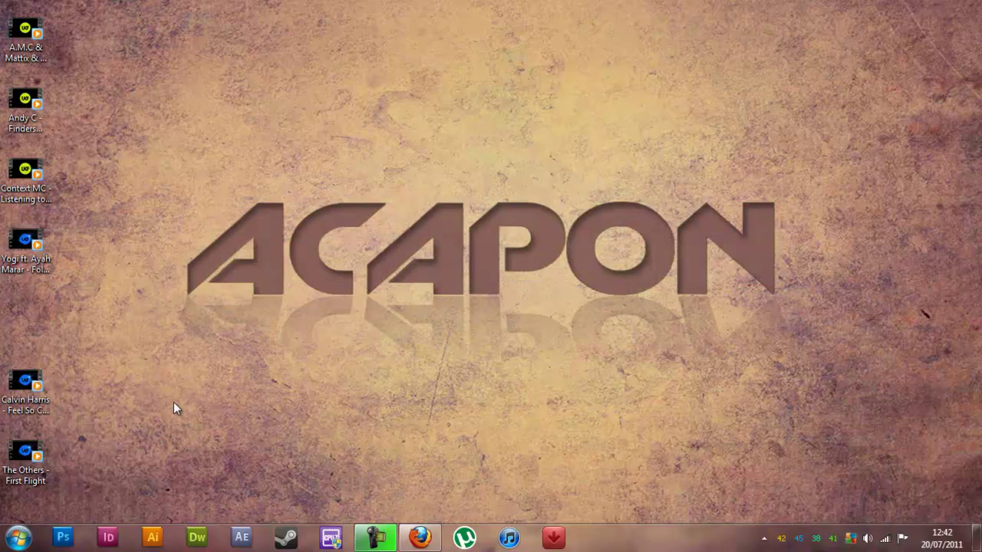
{"action": "left_click_drag", "start_coordinate": [168, 200], "coordinate": [799, 296]}
Switch to Firefox and search Google for "screengrab" in a new tab
{"action": "left_click", "coordinate": [421, 539]}
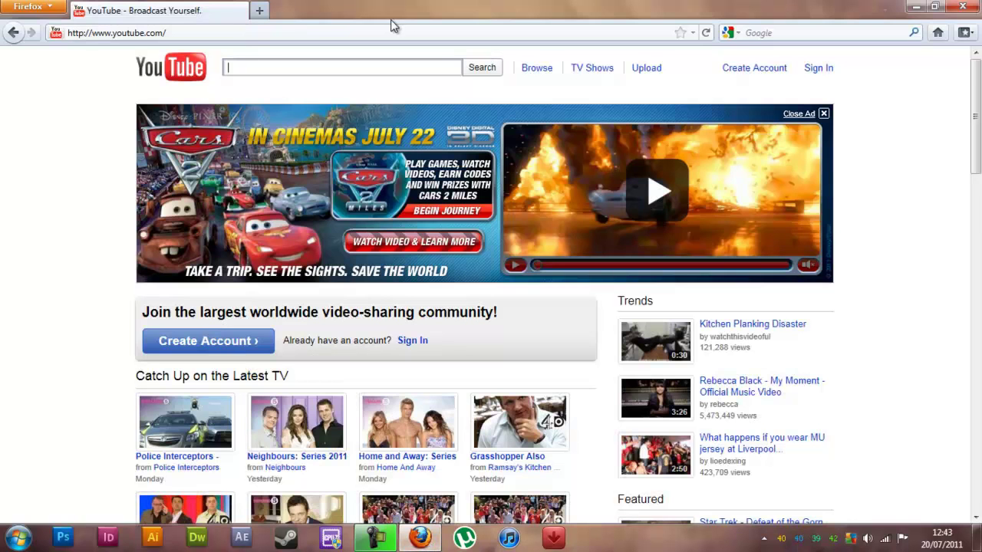
{"action": "left_click", "coordinate": [259, 11]}
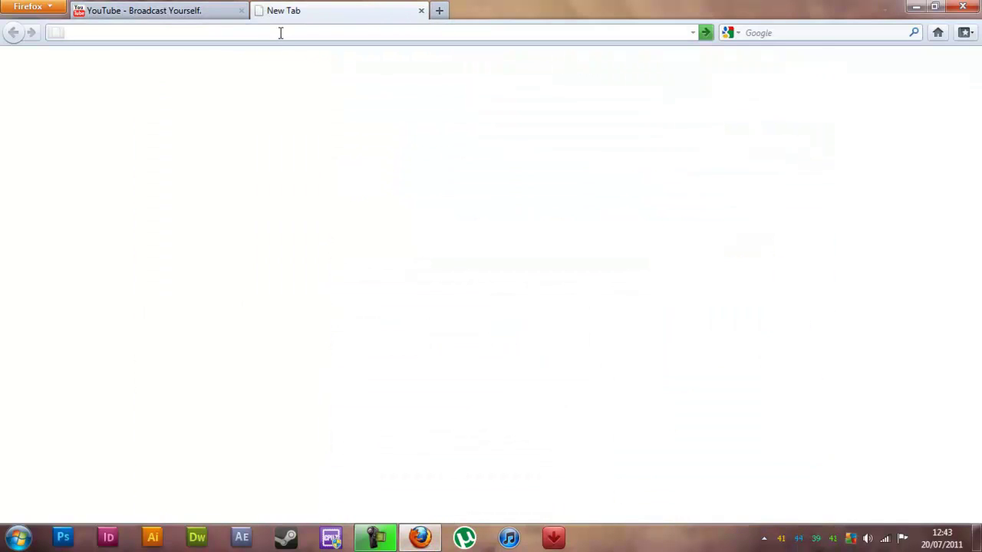
{"action": "type", "text": "google.com"}
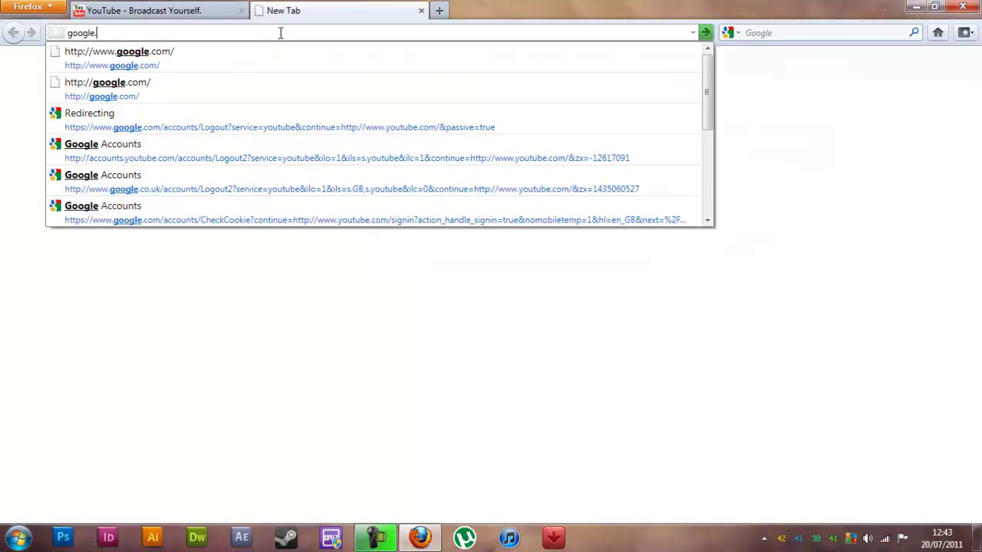
{"action": "key", "text": "Return"}
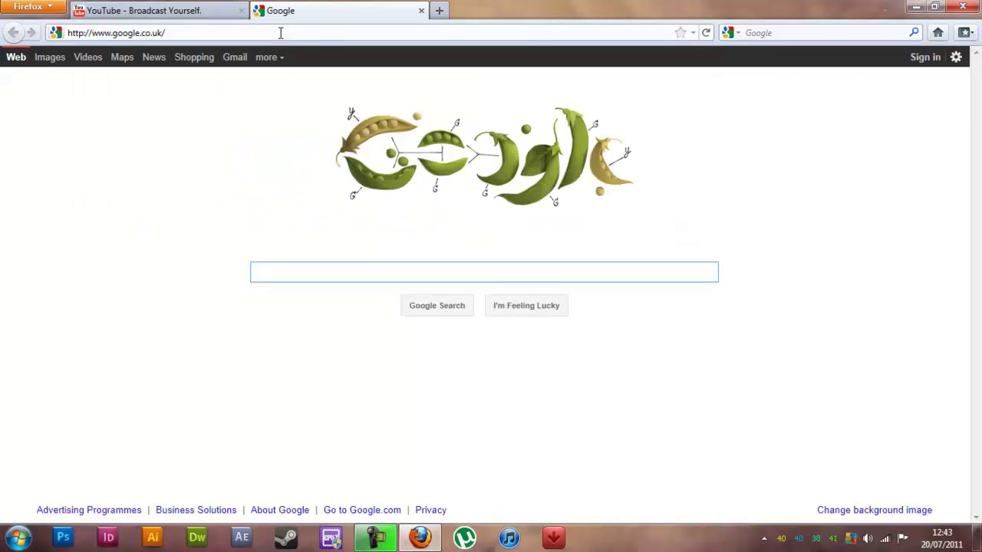
{"action": "type", "text": "screeng"}
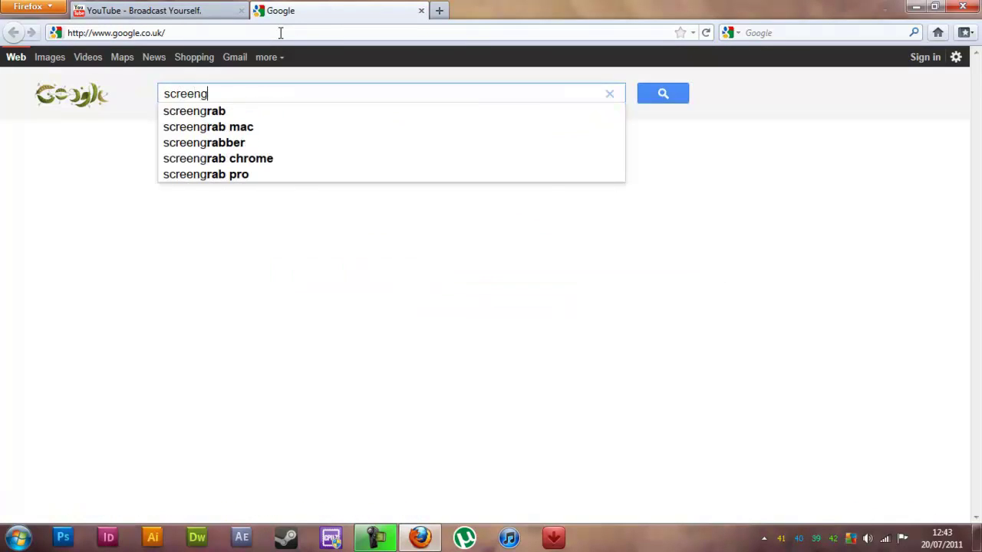
{"action": "type", "text": "rab"}
{"action": "key", "text": "Return"}
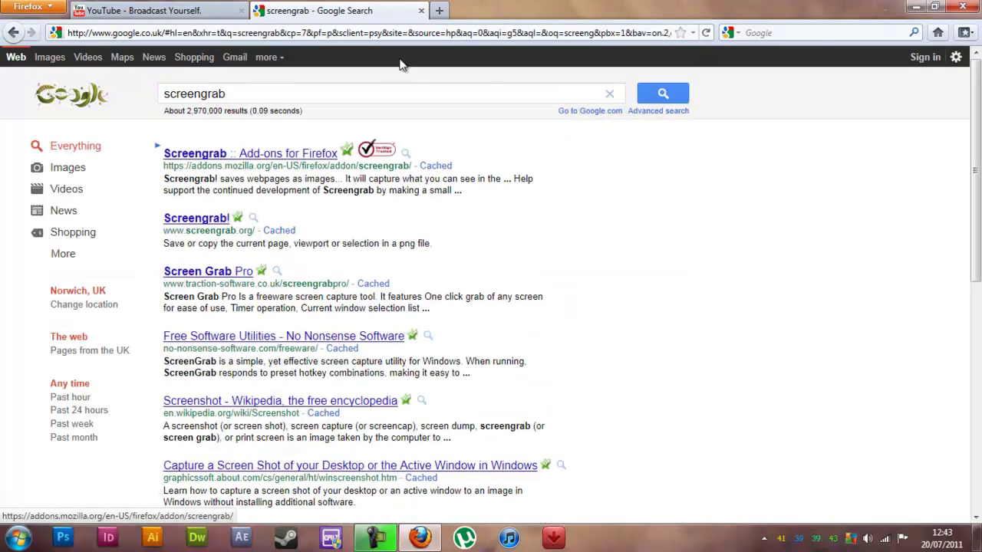
Review the Screengrab add-on's page on the Firefox Add-ons site, closing its tab when done
{"action": "left_click", "coordinate": [213, 163]}
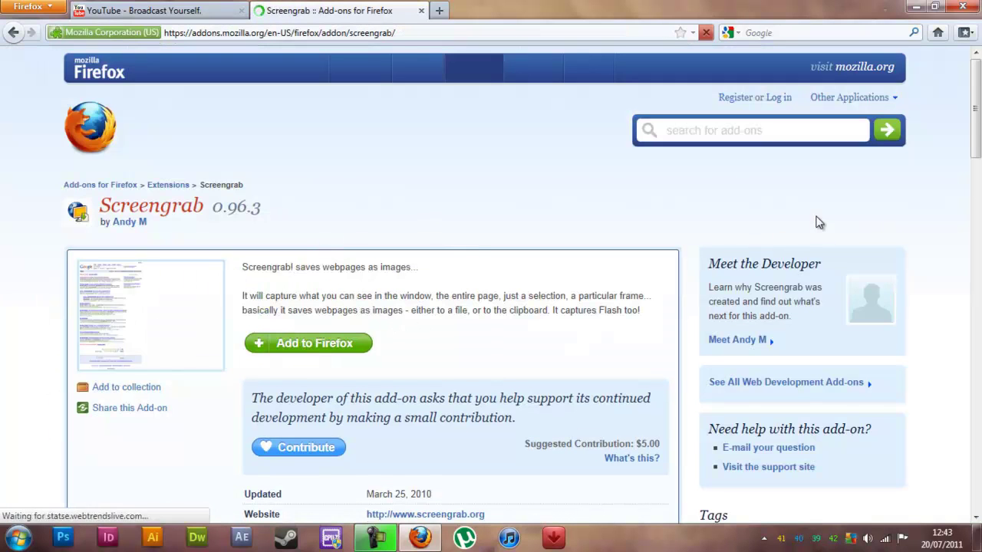
{"action": "right_click", "coordinate": [816, 216]}
{"action": "right_click", "coordinate": [781, 205]}
{"action": "right_click", "coordinate": [531, 193]}
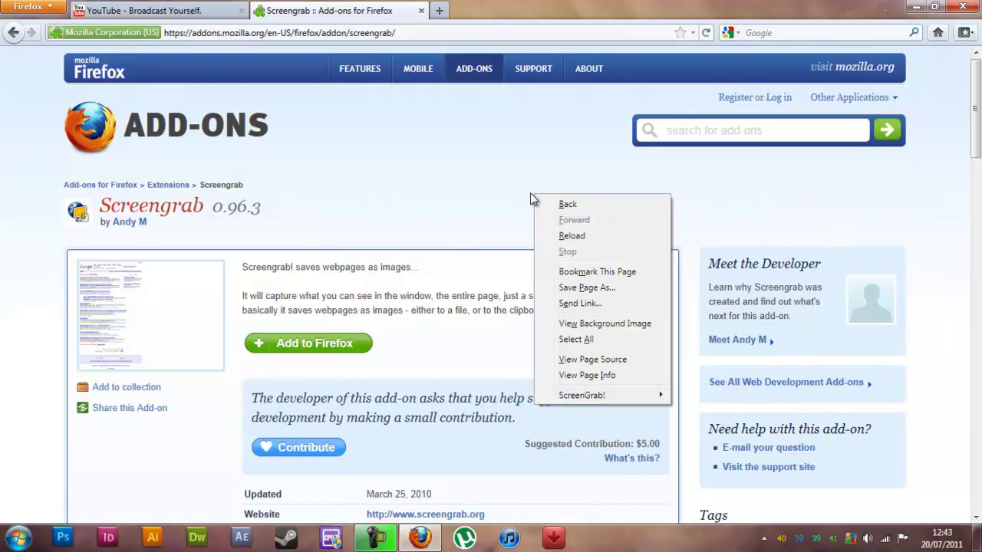
{"action": "left_click", "coordinate": [978, 92]}
{"action": "mouse_move", "coordinate": [977, 92]}
{"action": "left_mouse_down"}
{"action": "mouse_move", "coordinate": [979, 491]}
{"action": "mouse_move", "coordinate": [979, 85]}
{"action": "left_mouse_up"}
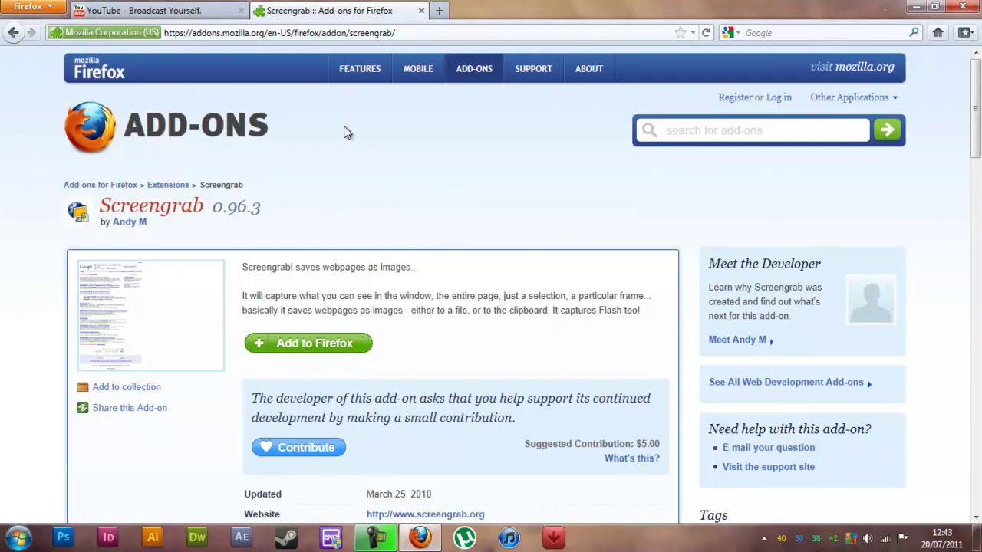
{"action": "left_click", "coordinate": [421, 11]}
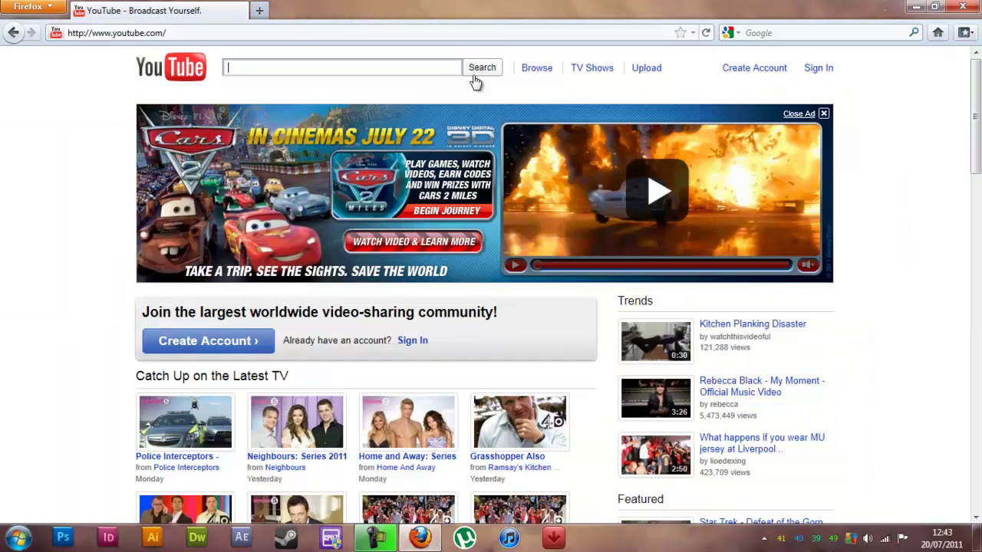
Sign in to YouTube and open the account's own channel page with its featured video muted
{"action": "left_click", "coordinate": [817, 69]}
{"action": "left_click", "coordinate": [668, 279]}
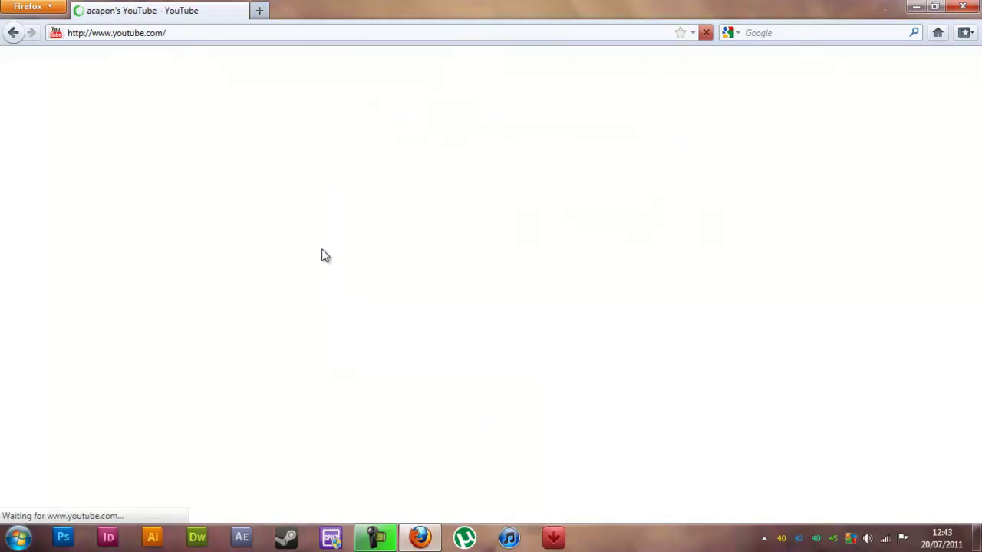
{"action": "left_click", "coordinate": [790, 73]}
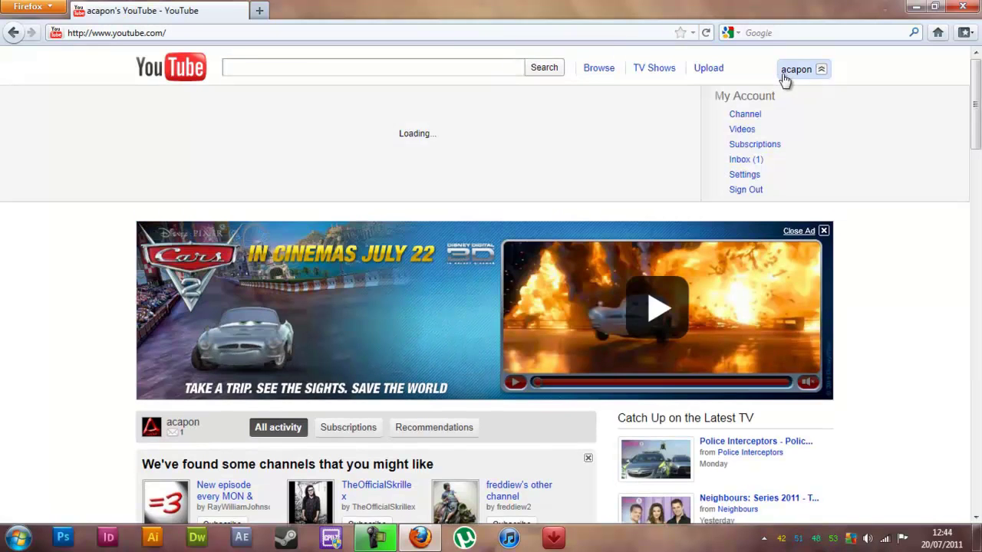
{"action": "left_click", "coordinate": [473, 190]}
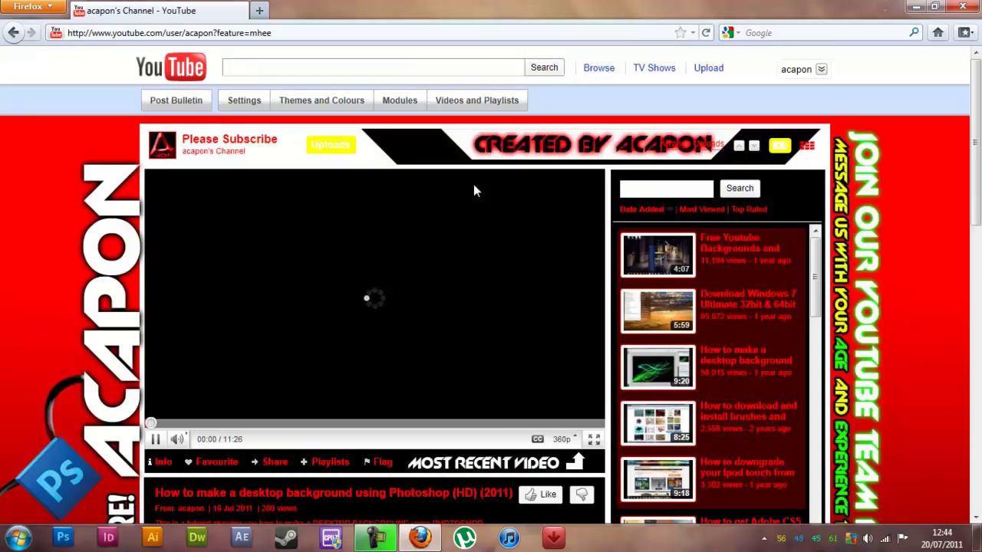
{"action": "left_click", "coordinate": [176, 441]}
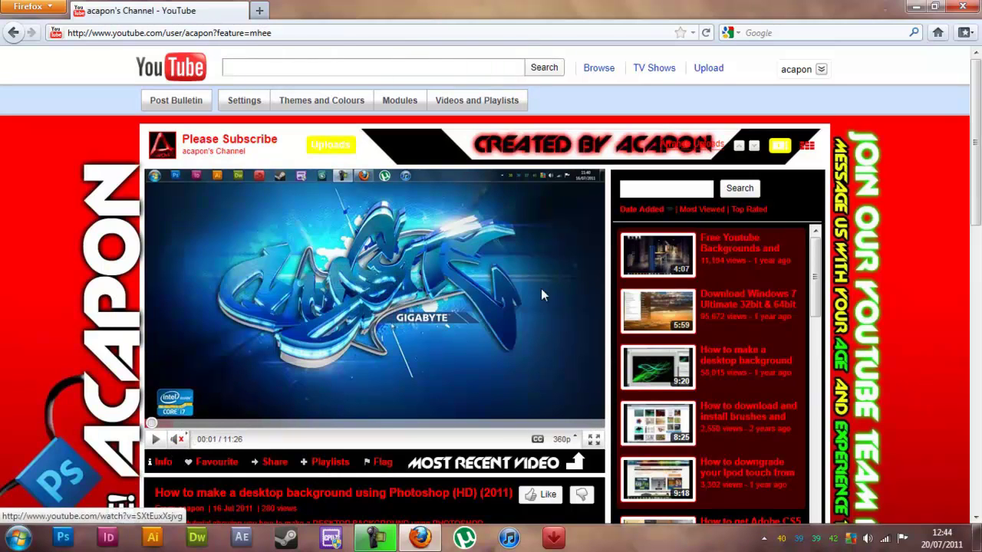
Examine the custom background artwork on both sides of the channel page, including at a smaller page zoom
{"action": "left_click_drag", "start_coordinate": [976, 146], "coordinate": [977, 167]}
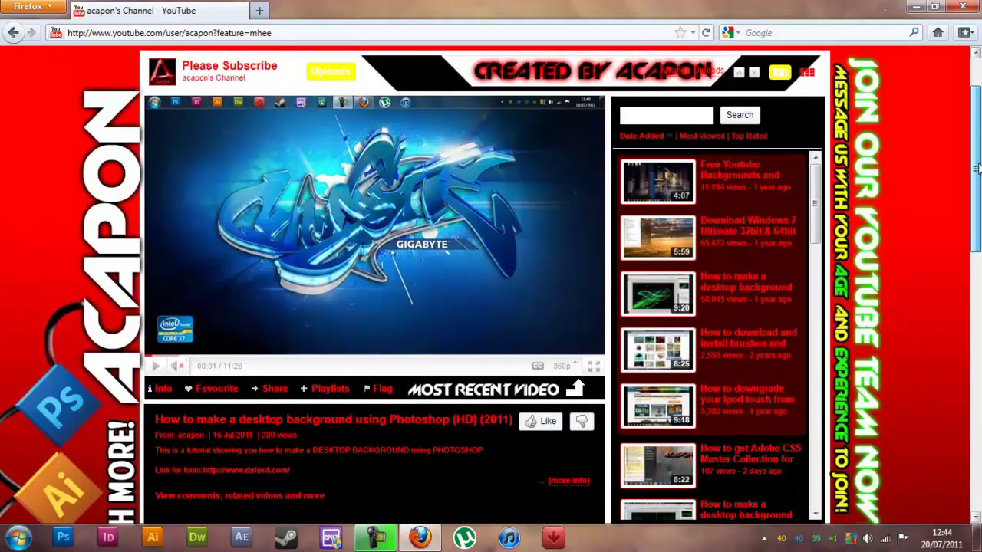
{"action": "left_click_drag", "start_coordinate": [977, 167], "coordinate": [919, 163]}
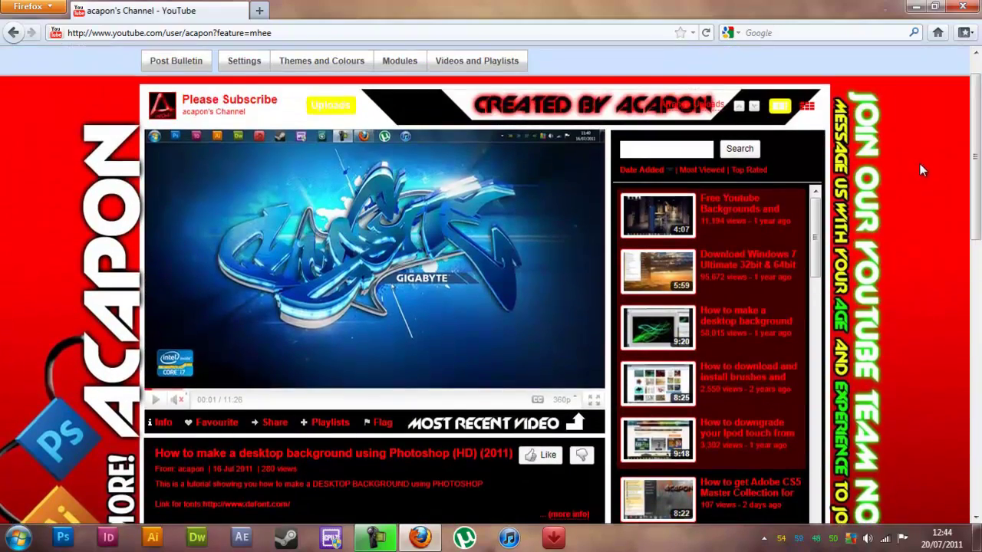
{"action": "key", "text": "ctrl+minus"}
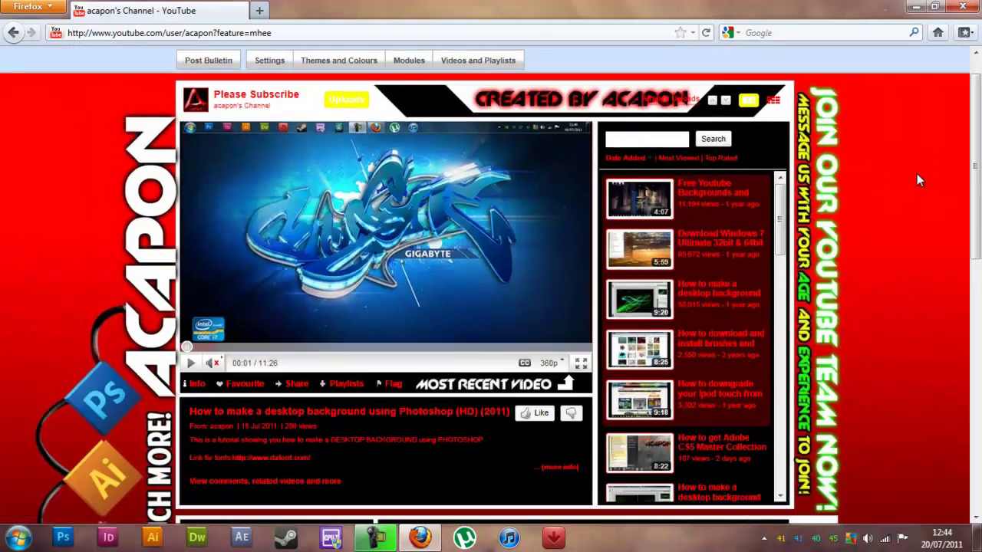
{"action": "scroll", "coordinate": [897, 168], "scroll_direction": "down", "scroll_amount": 5}
{"action": "scroll", "coordinate": [891, 177], "scroll_direction": "down", "scroll_amount": 5}
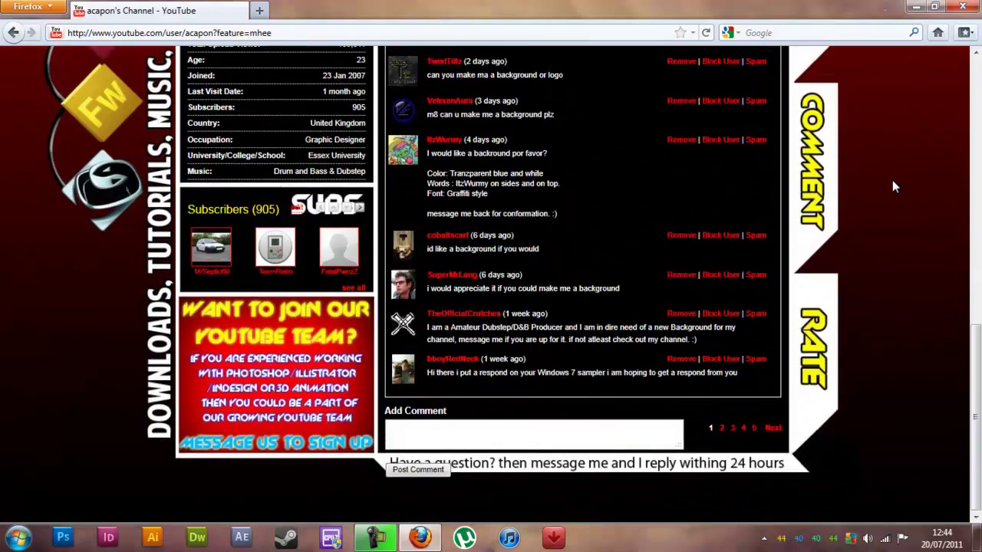
{"action": "scroll", "coordinate": [893, 184], "scroll_direction": "up", "scroll_amount": 8}
{"action": "scroll", "coordinate": [894, 204], "scroll_direction": "down", "scroll_amount": 2}
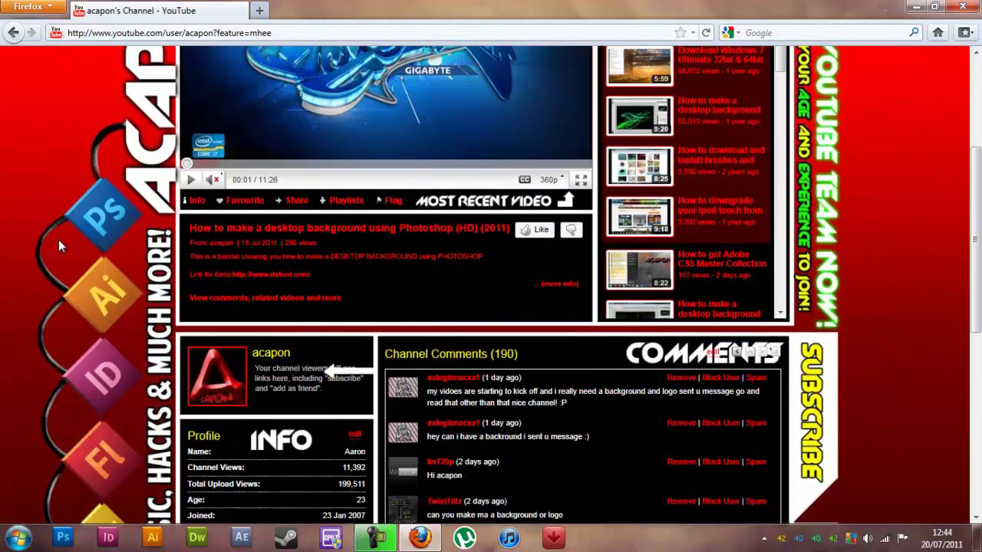
{"action": "scroll", "coordinate": [69, 343], "scroll_direction": "down", "scroll_amount": 1}
{"action": "scroll", "coordinate": [76, 400], "scroll_direction": "up", "scroll_amount": 4}
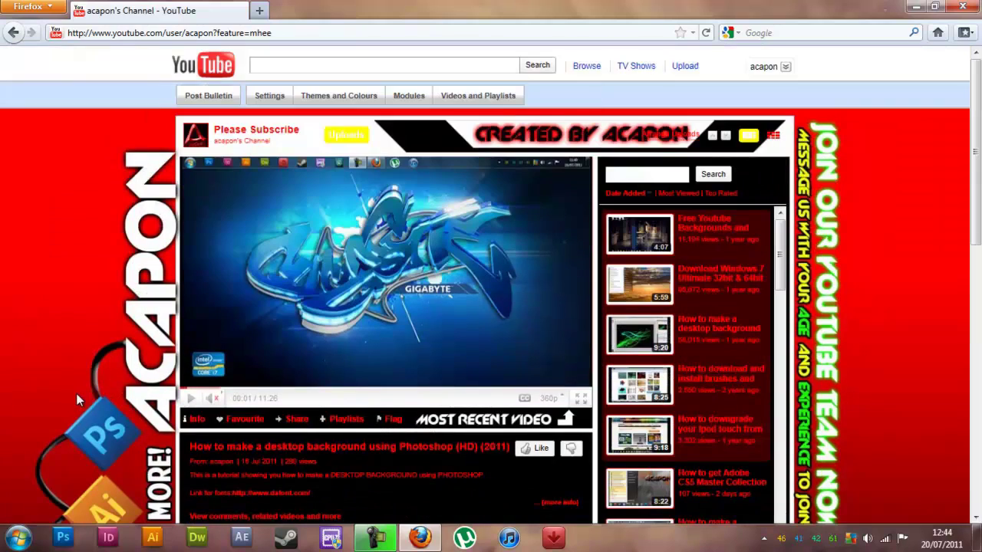
{"action": "scroll", "coordinate": [98, 391], "scroll_direction": "down", "scroll_amount": 1}
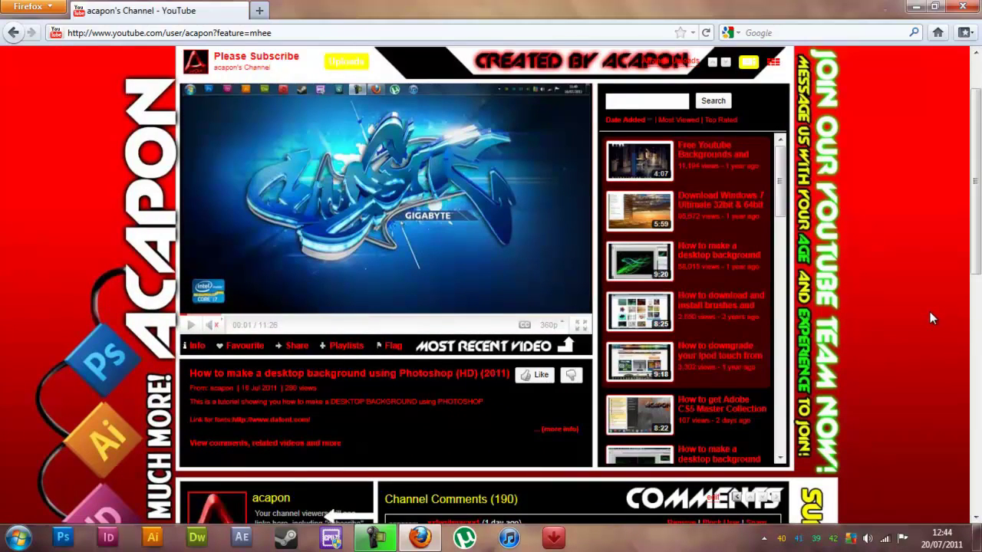
{"action": "key", "text": "ctrl+plus"}
{"action": "scroll", "coordinate": [930, 318], "scroll_direction": "up", "scroll_amount": 1}
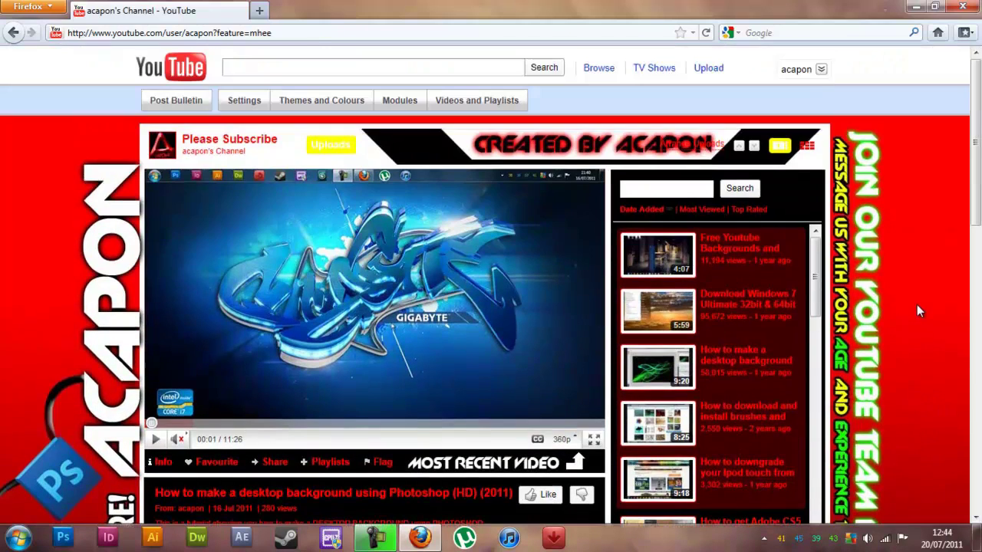
Compare how the background artwork fits the channel modules from the page header down to the comment box
{"action": "scroll", "coordinate": [905, 303], "scroll_direction": "down", "scroll_amount": 11}
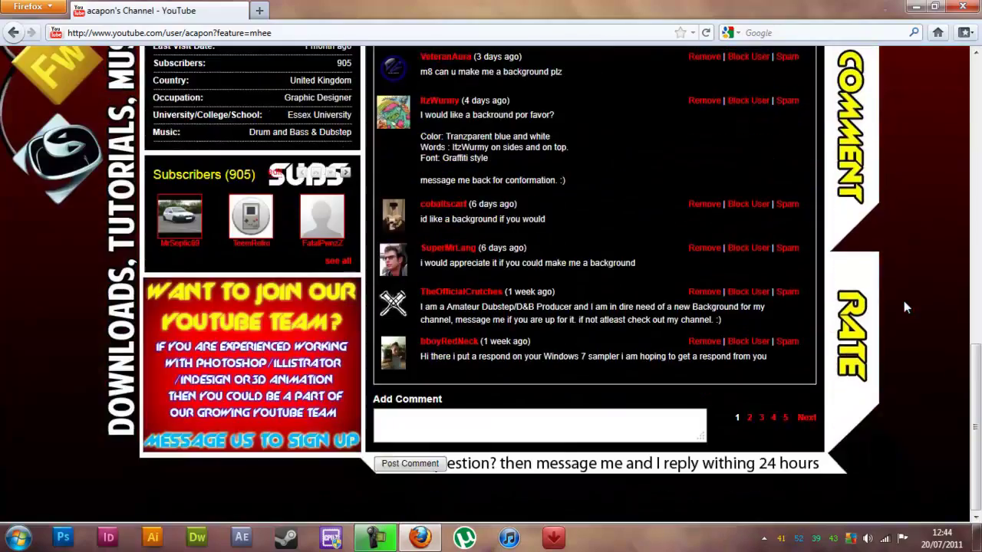
{"action": "scroll", "coordinate": [905, 307], "scroll_direction": "up", "scroll_amount": 7}
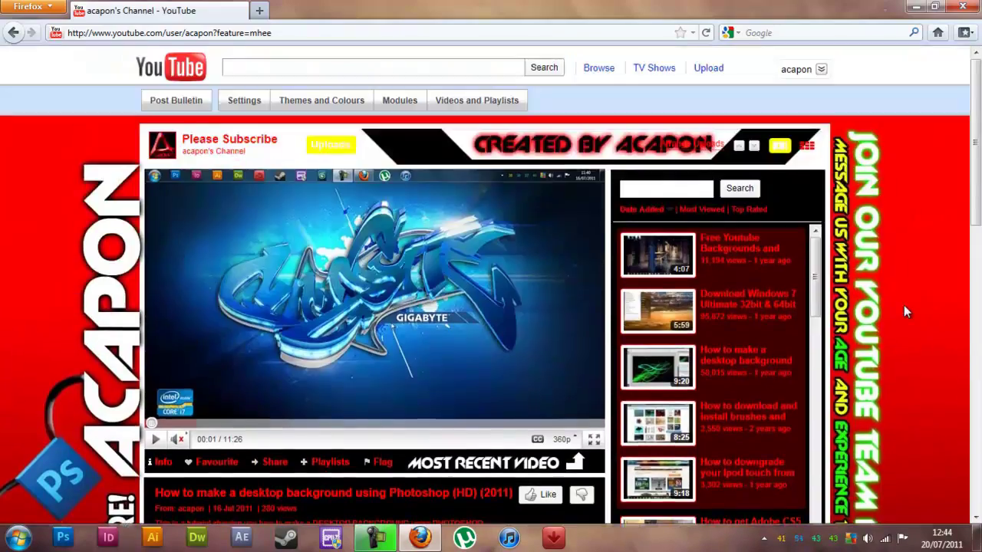
{"action": "scroll", "coordinate": [903, 306], "scroll_direction": "down", "scroll_amount": 1}
{"action": "scroll", "coordinate": [904, 305], "scroll_direction": "down", "scroll_amount": 4}
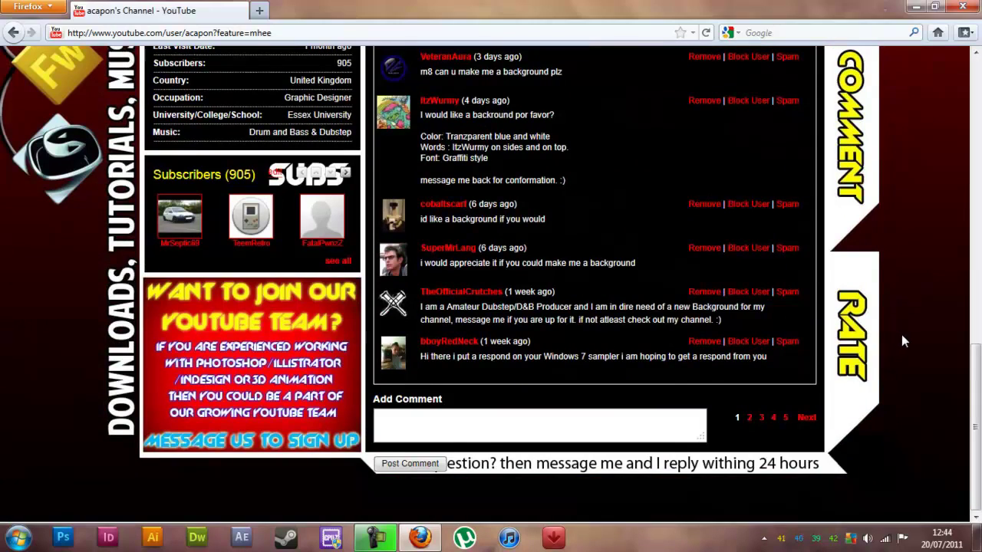
{"action": "scroll", "coordinate": [901, 335], "scroll_direction": "up", "scroll_amount": 10}
{"action": "scroll", "coordinate": [903, 338], "scroll_direction": "down", "scroll_amount": 10}
{"action": "scroll", "coordinate": [905, 433], "scroll_direction": "up", "scroll_amount": 10}
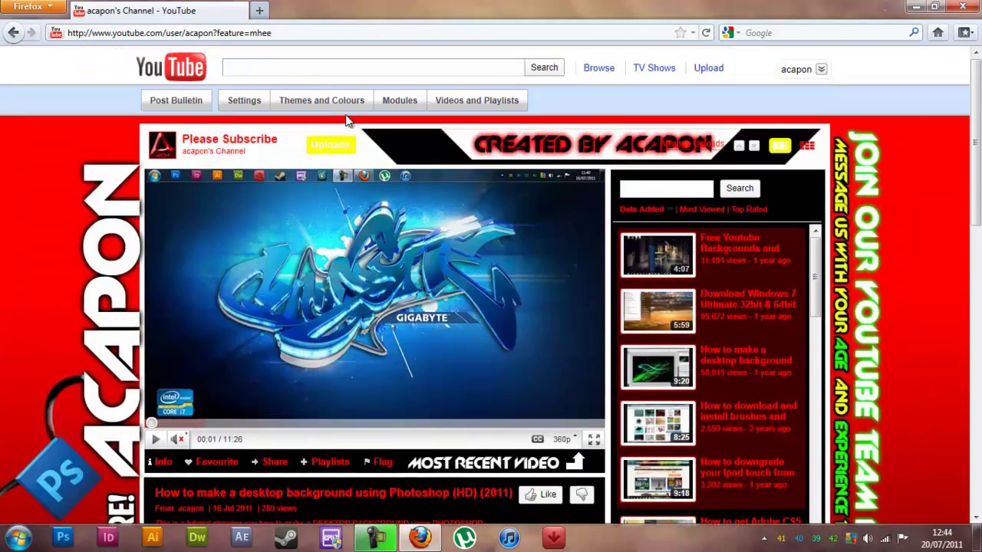
{"action": "scroll", "coordinate": [928, 202], "scroll_direction": "down", "scroll_amount": 5}
{"action": "scroll", "coordinate": [928, 197], "scroll_direction": "down", "scroll_amount": 5}
{"action": "scroll", "coordinate": [927, 202], "scroll_direction": "up", "scroll_amount": 6}
{"action": "scroll", "coordinate": [927, 201], "scroll_direction": "down", "scroll_amount": 6}
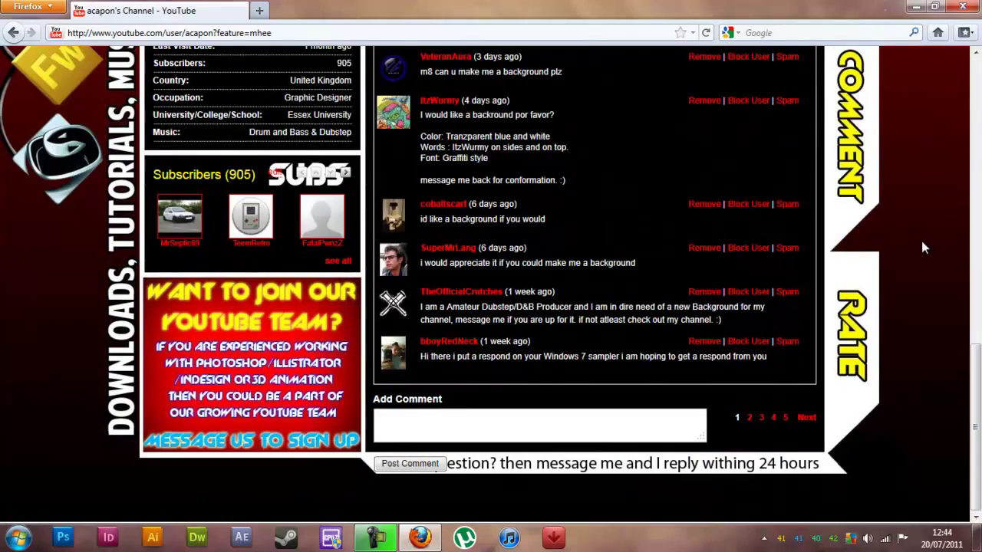
{"action": "scroll", "coordinate": [922, 244], "scroll_direction": "up", "scroll_amount": 6}
{"action": "scroll", "coordinate": [922, 245], "scroll_direction": "down", "scroll_amount": 6}
{"action": "scroll", "coordinate": [921, 241], "scroll_direction": "up", "scroll_amount": 8}
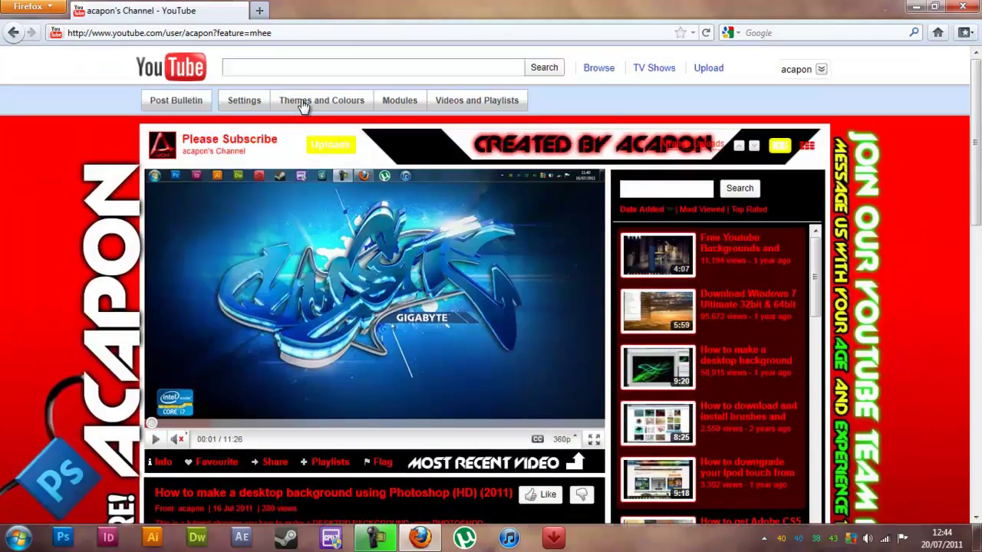
Change the channel's theme to Blue in the Themes and Colours settings
{"action": "left_click", "coordinate": [304, 104]}
{"action": "left_click", "coordinate": [237, 136]}
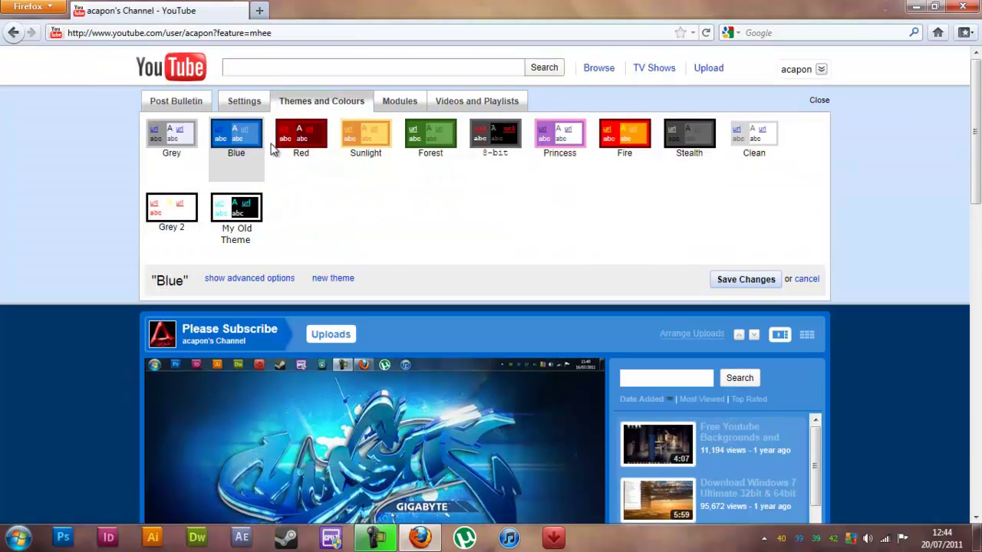
Examine the full length of the channel page's layout in the Blue theme
{"action": "scroll", "coordinate": [914, 353], "scroll_direction": "down", "scroll_amount": 8}
{"action": "scroll", "coordinate": [915, 355], "scroll_direction": "down", "scroll_amount": 3}
{"action": "scroll", "coordinate": [901, 314], "scroll_direction": "up", "scroll_amount": 10}
{"action": "scroll", "coordinate": [890, 389], "scroll_direction": "down", "scroll_amount": 8}
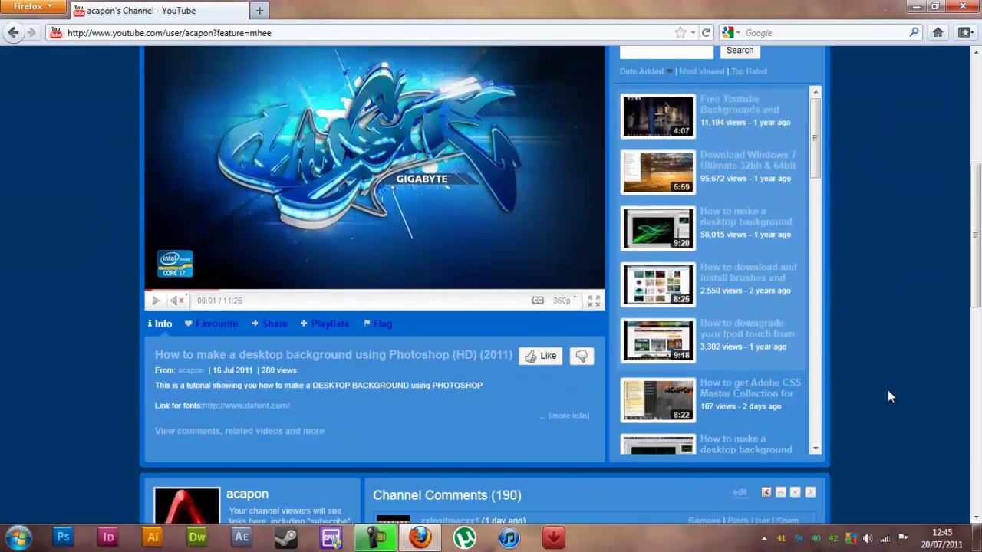
{"action": "scroll", "coordinate": [888, 389], "scroll_direction": "up", "scroll_amount": 2}
{"action": "scroll", "coordinate": [888, 361], "scroll_direction": "down", "scroll_amount": 7}
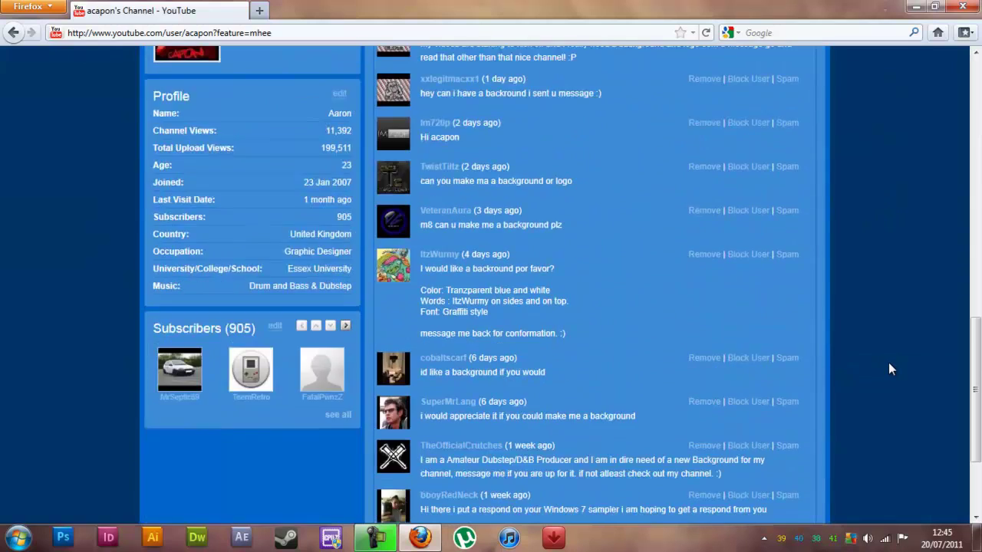
{"action": "scroll", "coordinate": [882, 363], "scroll_direction": "up", "scroll_amount": 10}
{"action": "scroll", "coordinate": [880, 370], "scroll_direction": "up", "scroll_amount": 2}
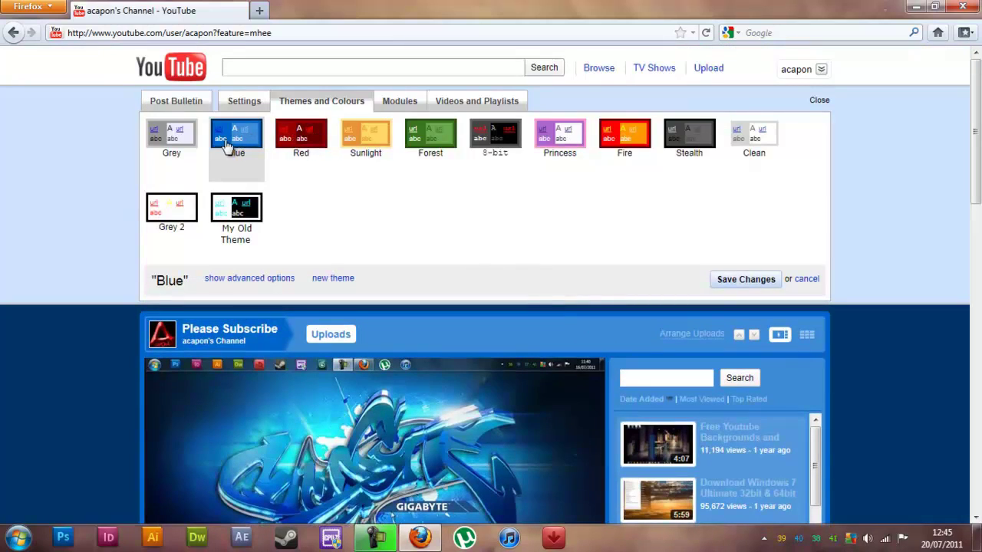
Start a ScreenGrab save of the complete channel page
{"action": "scroll", "coordinate": [905, 224], "scroll_direction": "down", "scroll_amount": 9}
{"action": "right_click", "coordinate": [879, 221]}
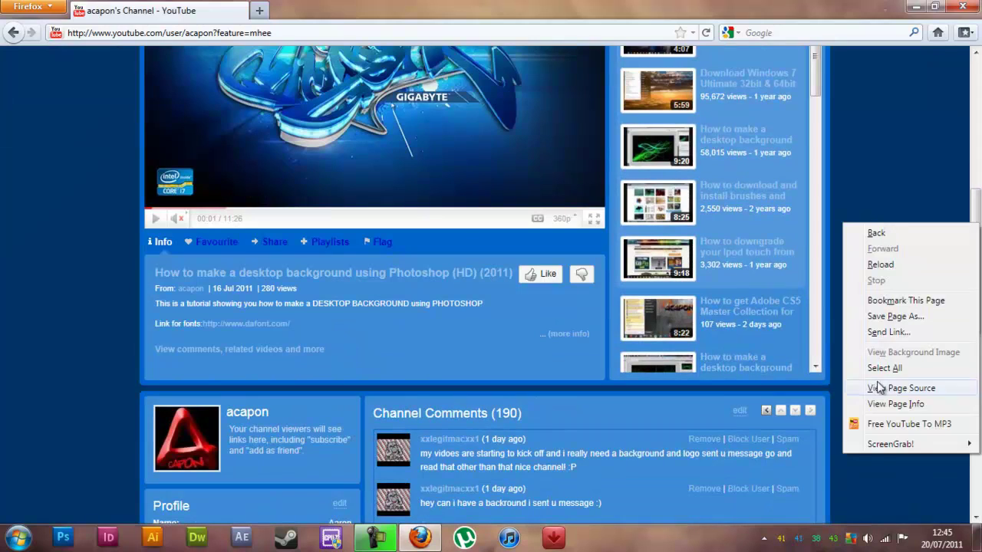
{"action": "mouse_move", "coordinate": [876, 449]}
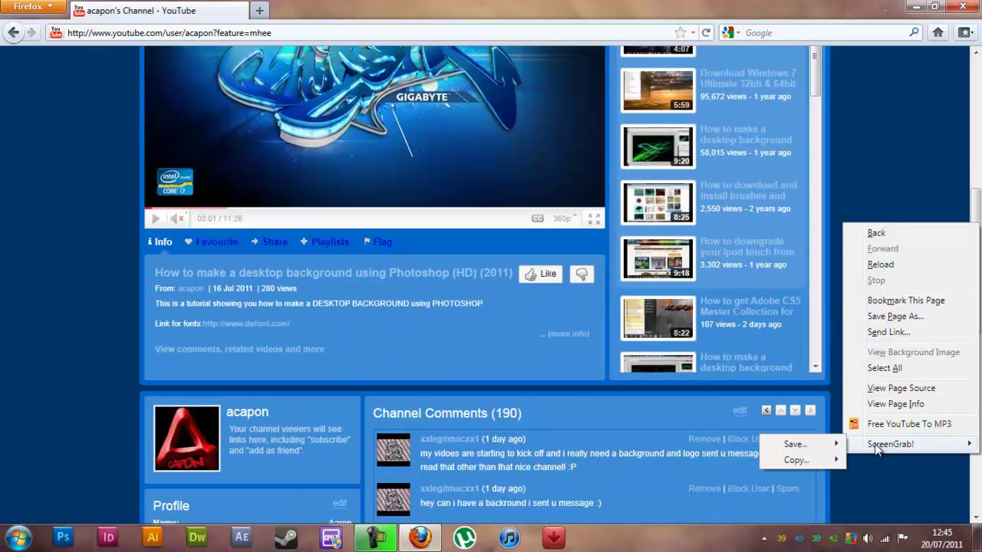
{"action": "mouse_move", "coordinate": [801, 445]}
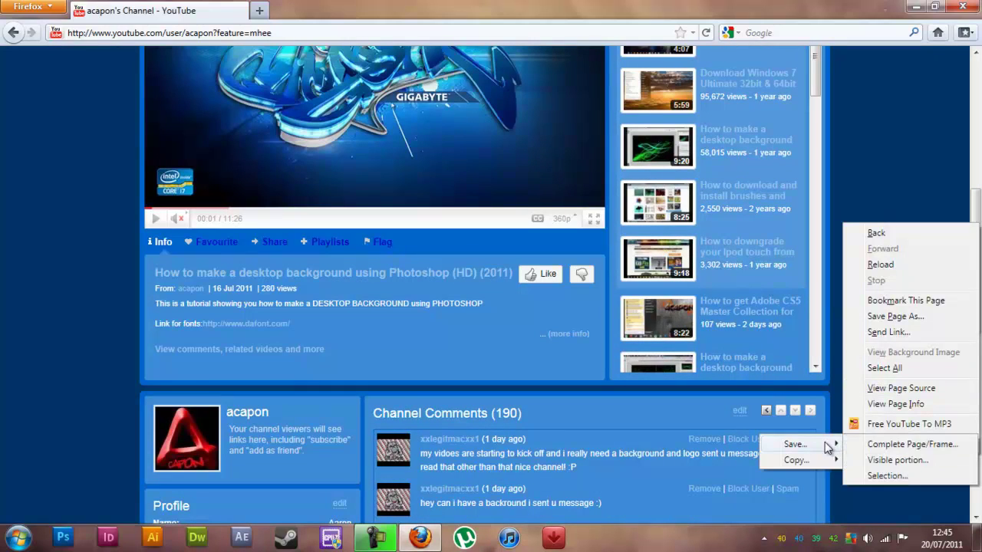
{"action": "left_click", "coordinate": [879, 445]}
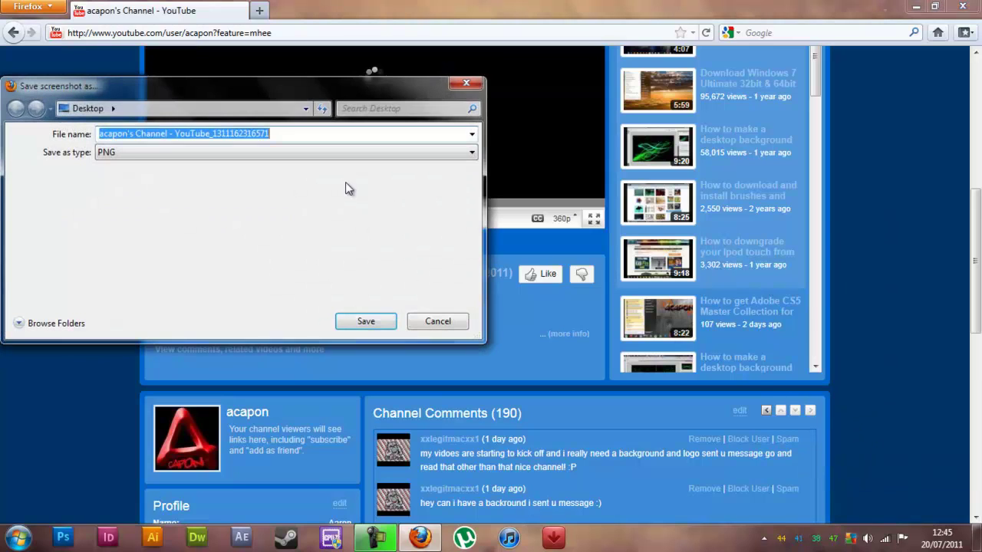
Save the page screenshot to the Desktop in JPG format under the name CHANNEL 1.JPG
{"action": "left_click", "coordinate": [179, 153]}
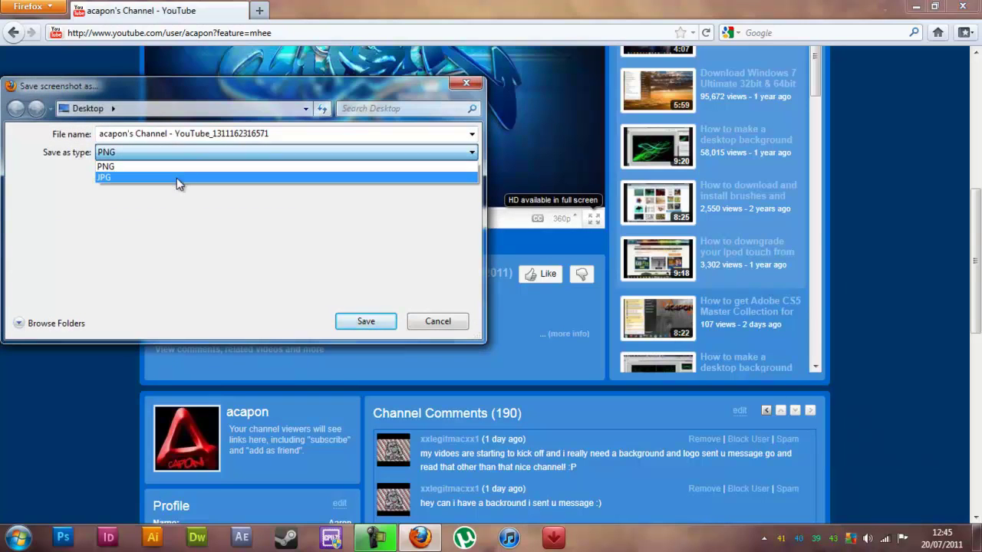
{"action": "left_click", "coordinate": [177, 178]}
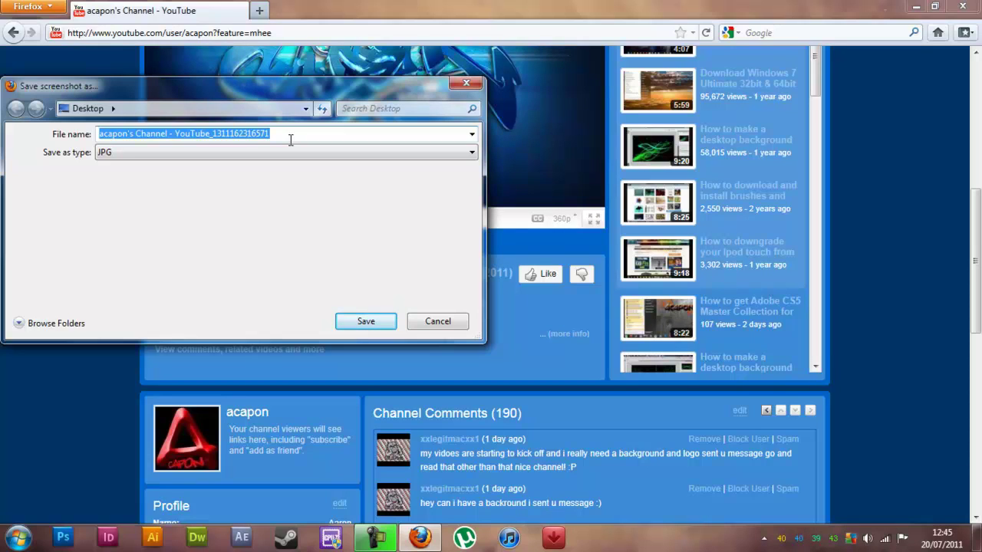
{"action": "type", "text": "CHANNEL 1.JPG"}
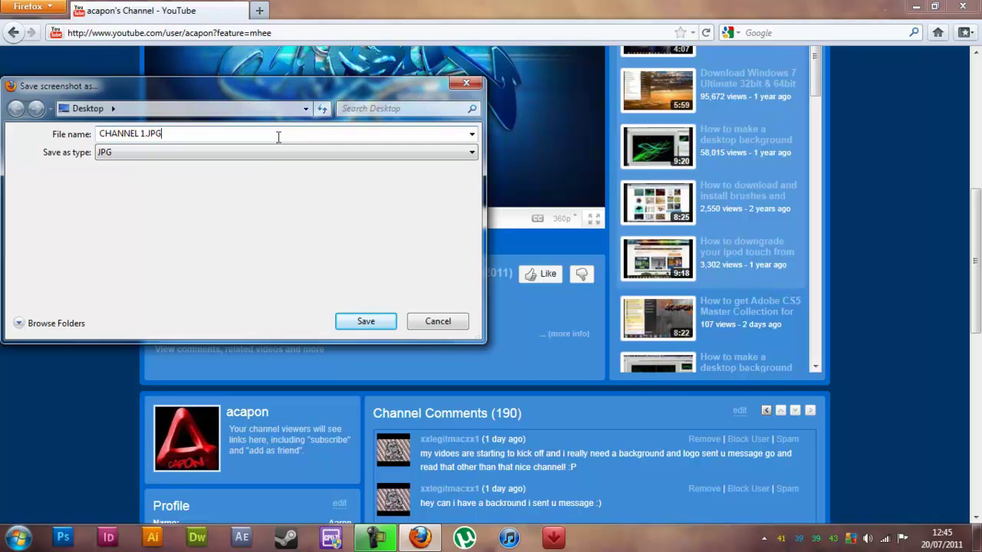
{"action": "left_click", "coordinate": [357, 320]}
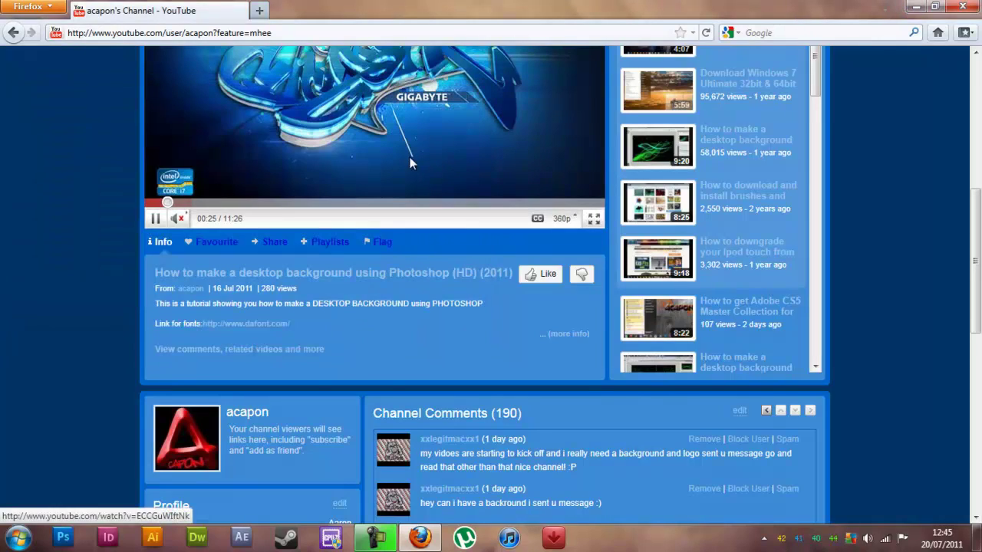
Close the browser and move the CHANNEL 1 file to the upper middle of the desktop, away from the other files
{"action": "left_click", "coordinate": [965, 8]}
{"action": "left_click_drag", "start_coordinate": [27, 303], "coordinate": [489, 175]}
{"action": "mouse_move", "coordinate": [552, 249]}
{"action": "left_mouse_down"}
{"action": "mouse_move", "coordinate": [385, 84]}
{"action": "mouse_move", "coordinate": [565, 257]}
{"action": "left_mouse_up"}
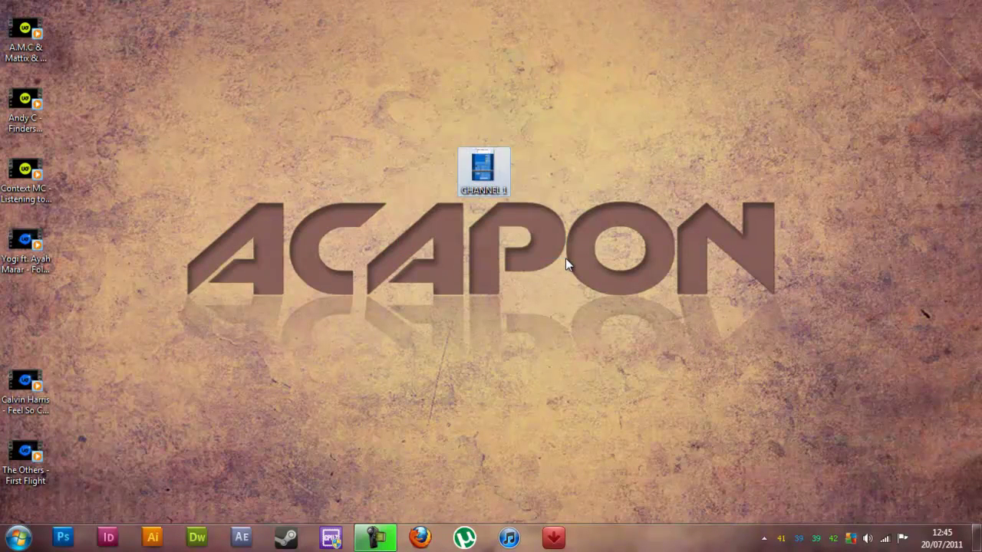
Open the CHANNEL 1 image from the desktop in Photoshop
{"action": "right_click", "coordinate": [478, 168]}
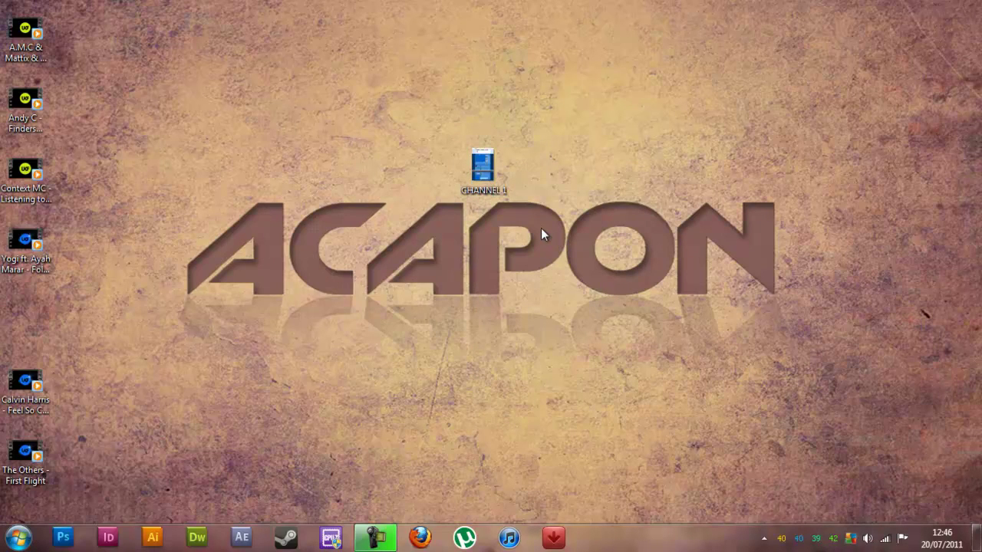
{"action": "right_click", "coordinate": [474, 165]}
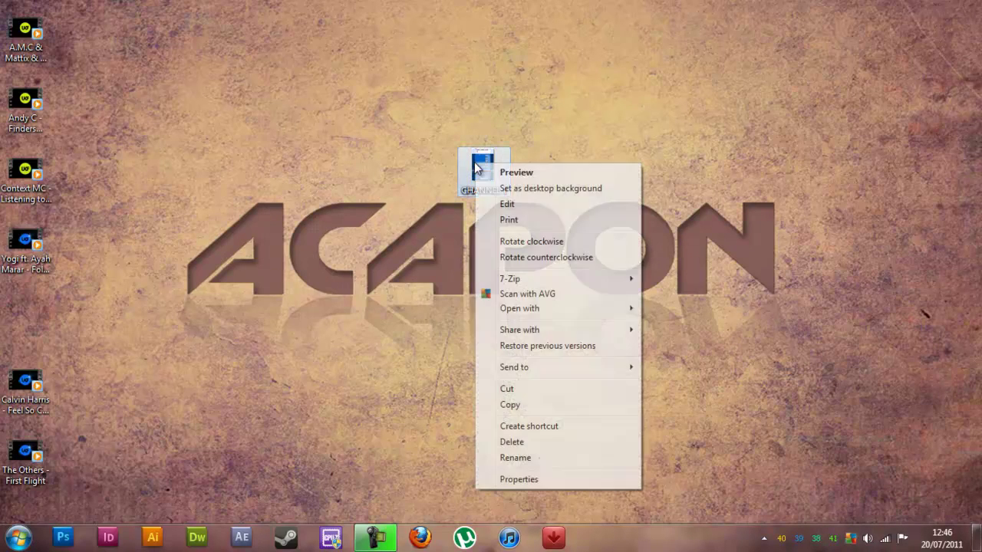
{"action": "mouse_move", "coordinate": [589, 309]}
{"action": "left_click", "coordinate": [673, 309]}
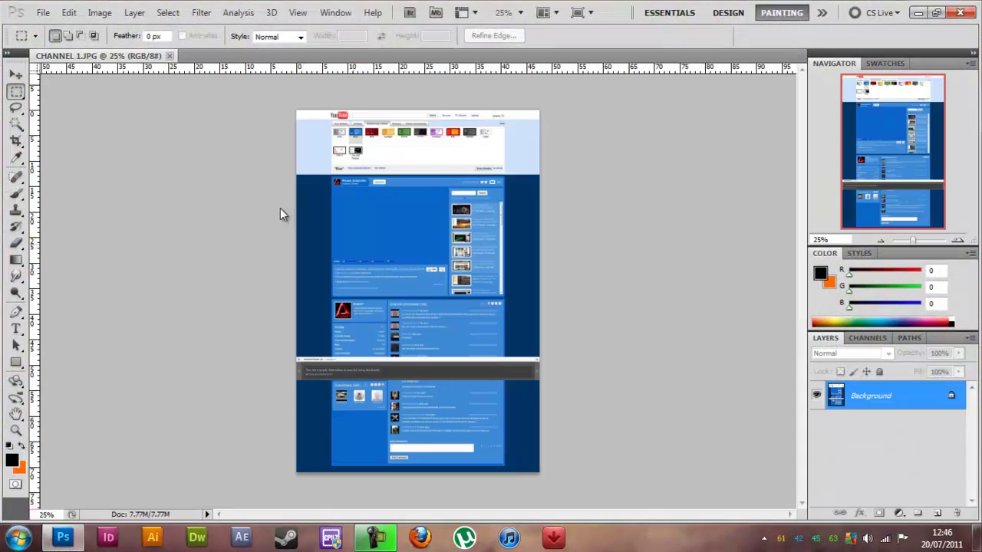
Examine the screenshot's full length, and closely its left edge where the light page header meets the dark blue background
{"action": "key", "text": "ctrl+plus"}
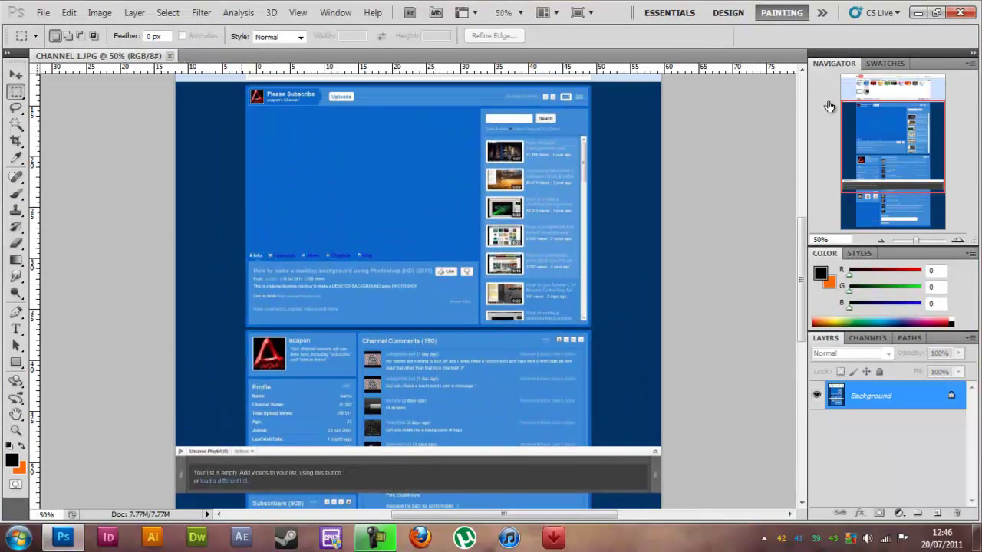
{"action": "left_click_drag", "start_coordinate": [802, 236], "coordinate": [815, 309]}
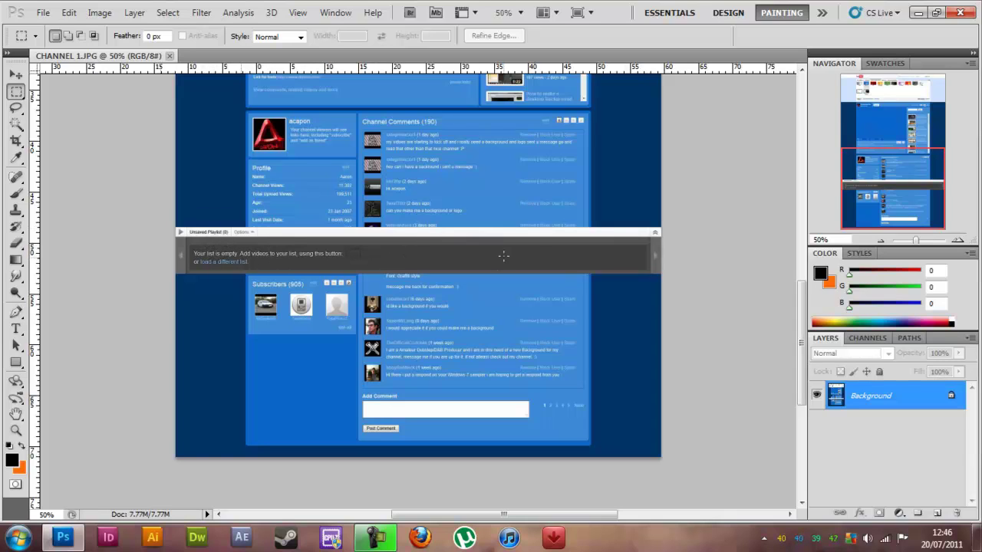
{"action": "scroll", "coordinate": [689, 245], "scroll_direction": "up", "scroll_amount": 5}
{"action": "scroll", "coordinate": [197, 244], "scroll_direction": "up", "scroll_amount": 7}
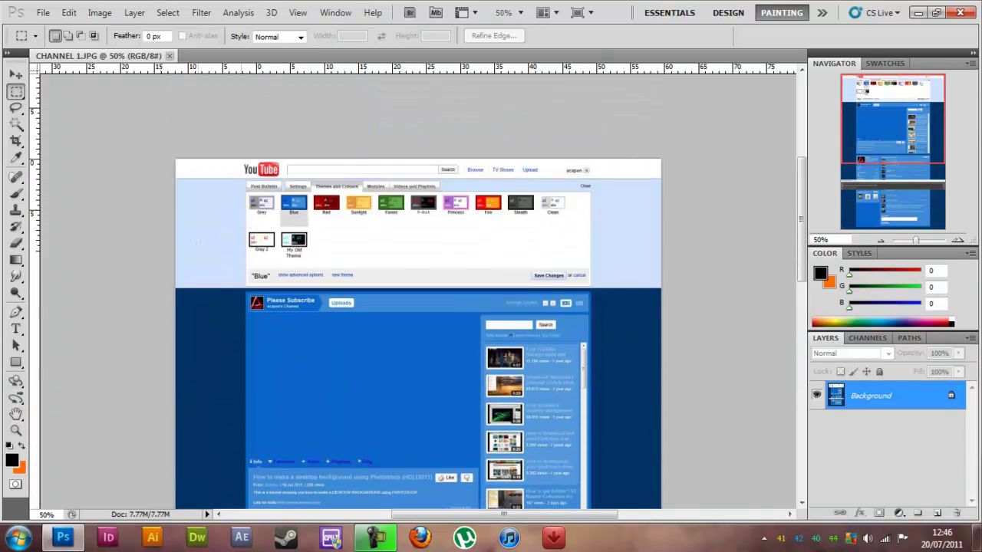
{"action": "key", "text": "ctrl+plus"}
{"action": "key", "text": "ctrl+plus"}
{"action": "key", "text": "ctrl+plus"}
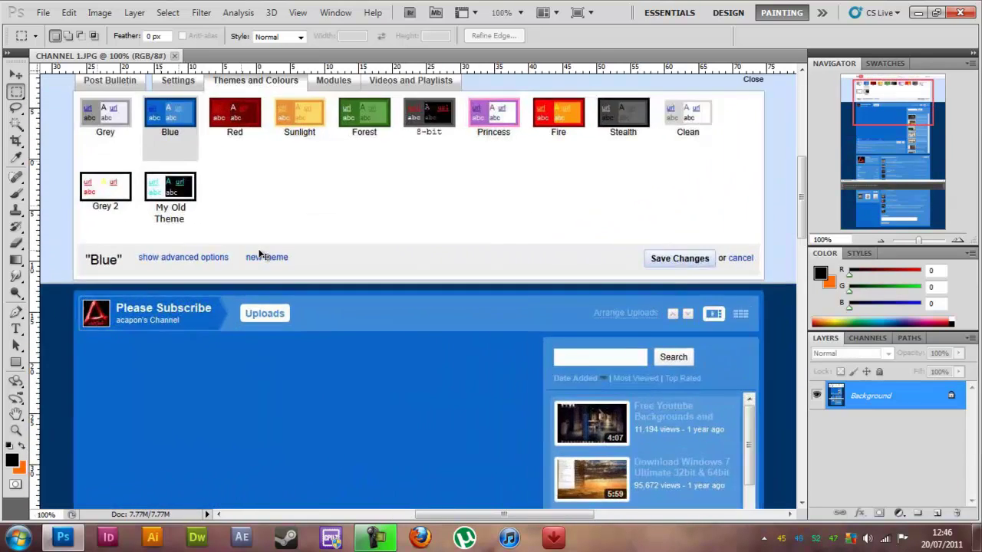
{"action": "left_click_drag", "start_coordinate": [566, 515], "coordinate": [461, 520]}
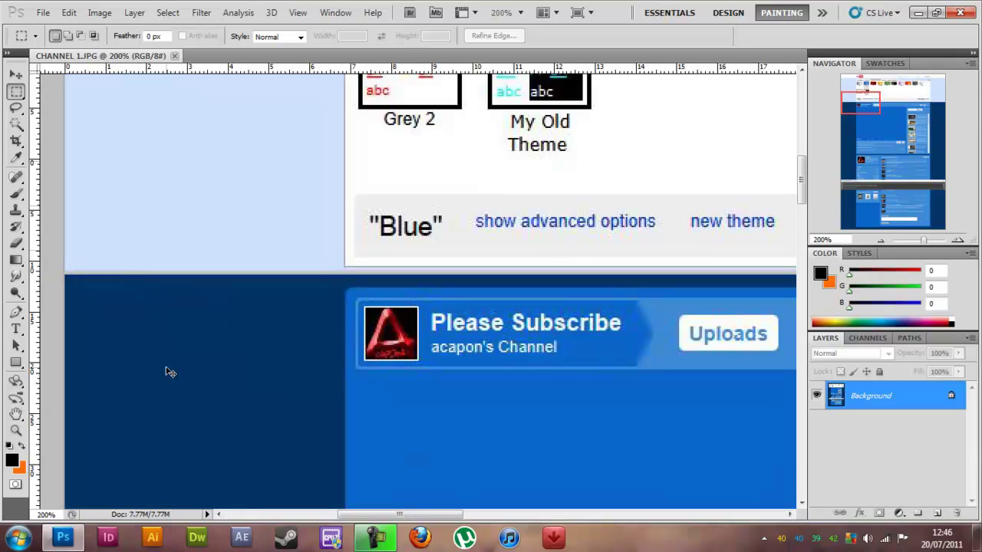
{"action": "key", "text": "ctrl+plus"}
{"action": "key", "text": "ctrl+plus"}
{"action": "key", "text": "ctrl+plus"}
{"action": "key", "text": "ctrl+plus"}
{"action": "key", "text": "ctrl+plus"}
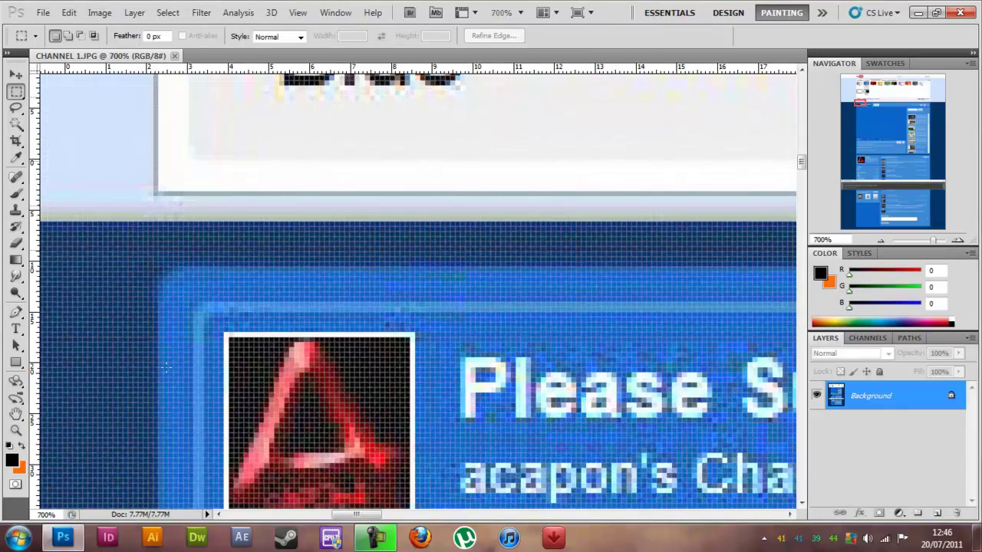
{"action": "left_click_drag", "start_coordinate": [376, 520], "coordinate": [305, 522]}
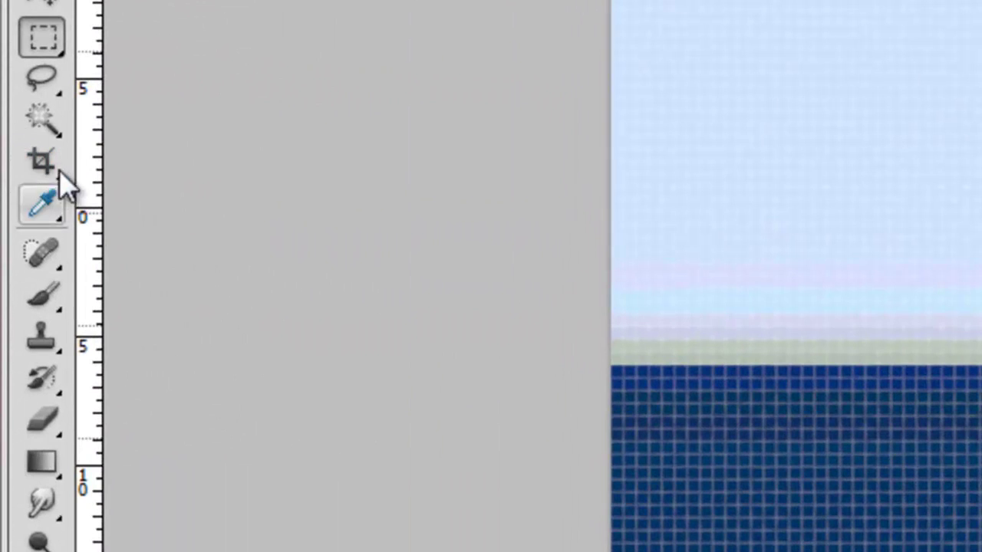
{"action": "left_click", "coordinate": [45, 169]}
{"action": "left_click_drag", "start_coordinate": [611, 353], "coordinate": [675, 392]}
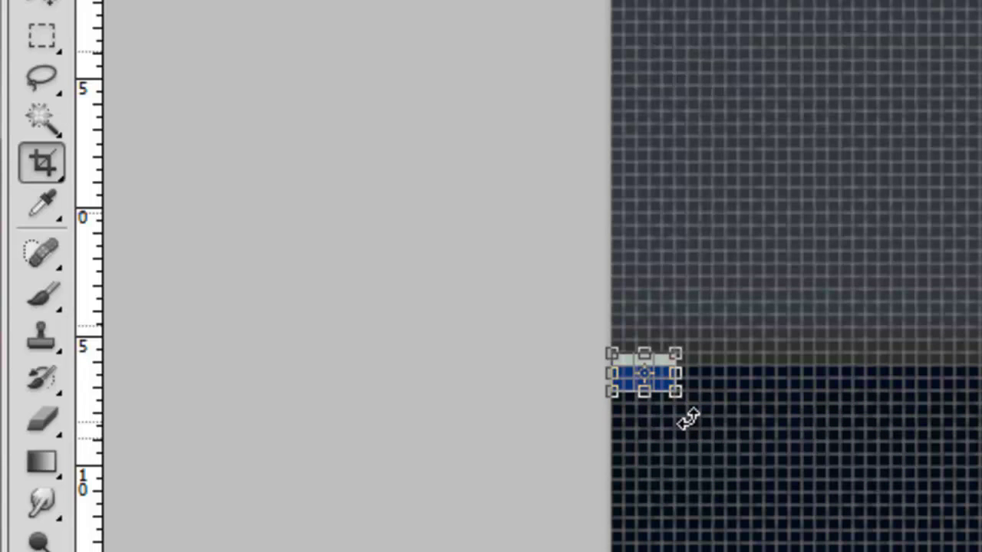
{"action": "key", "text": "Return"}
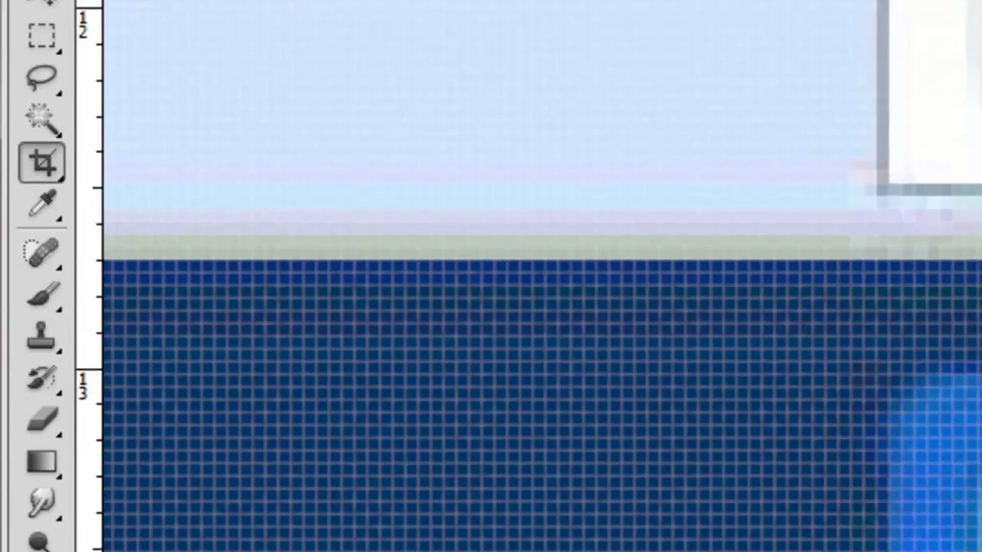
Draw a crop area from the dark blue background's top-left corner, just below the light header, to the image's bottom-right corner
{"action": "scroll", "coordinate": [537, 307], "scroll_direction": "up", "scroll_amount": 5}
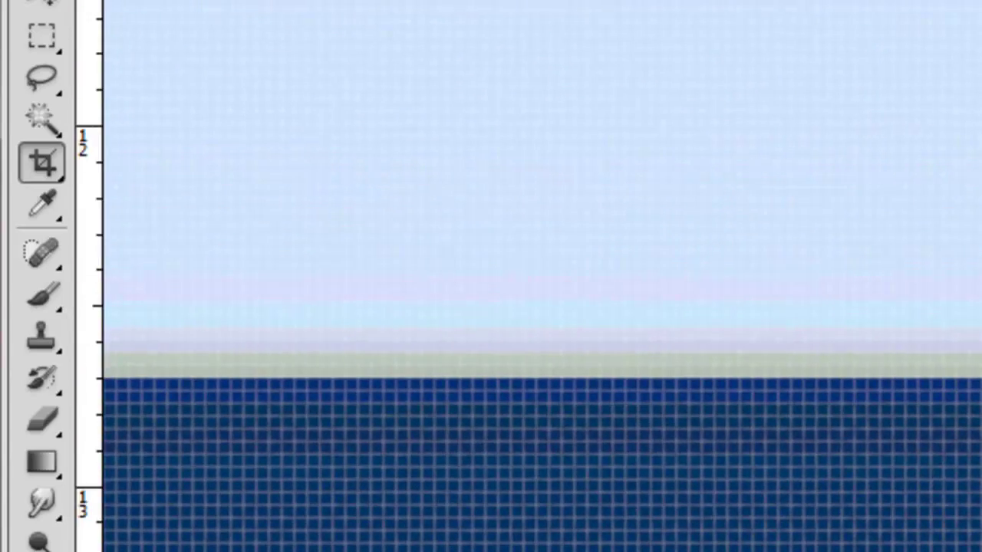
{"action": "scroll", "coordinate": [537, 307], "scroll_direction": "up", "scroll_amount": 3}
{"action": "scroll", "coordinate": [537, 307], "scroll_direction": "down", "scroll_amount": 3}
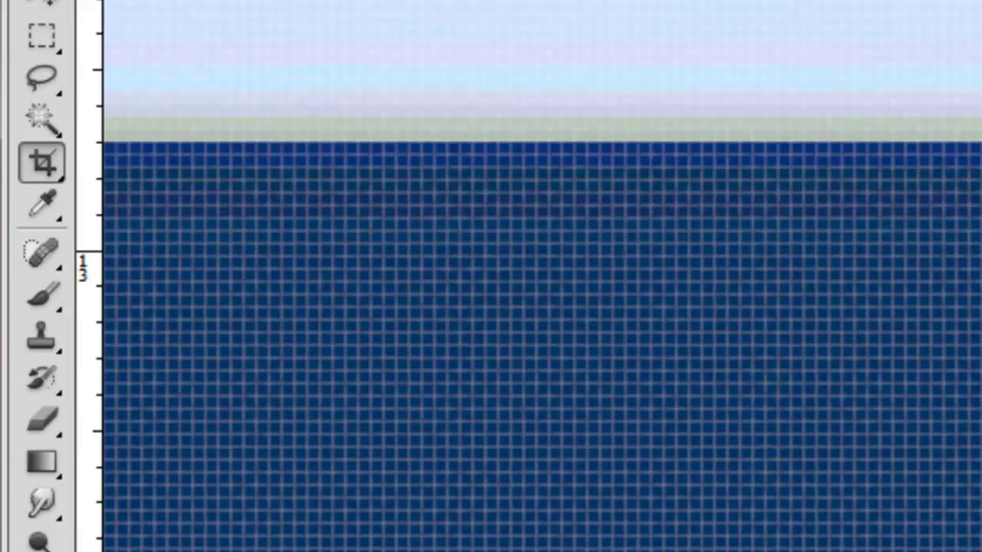
{"action": "scroll", "coordinate": [601, 190], "scroll_direction": "left", "scroll_amount": 10}
{"action": "scroll", "coordinate": [600, 190], "scroll_direction": "right", "scroll_amount": 4}
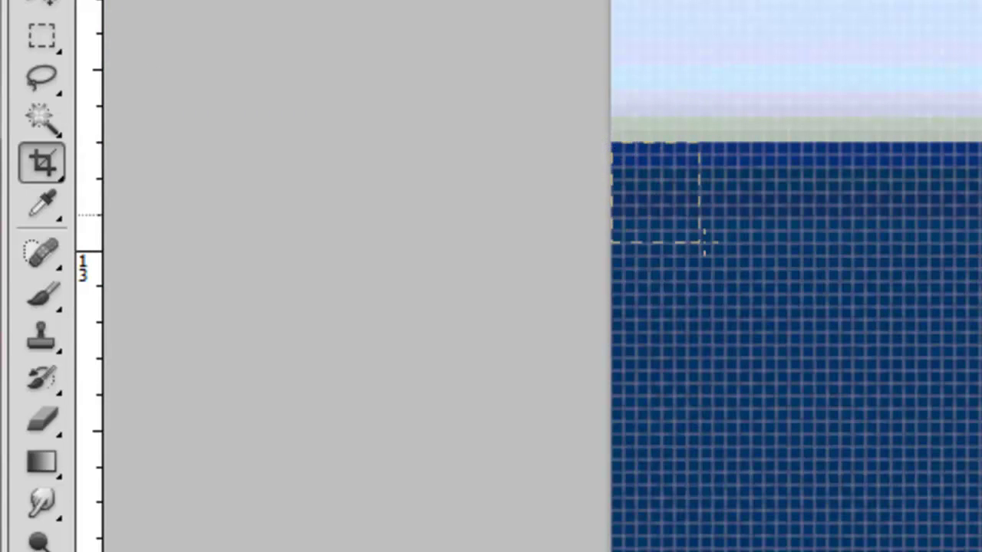
{"action": "left_click_drag", "start_coordinate": [776, 294], "coordinate": [978, 548]}
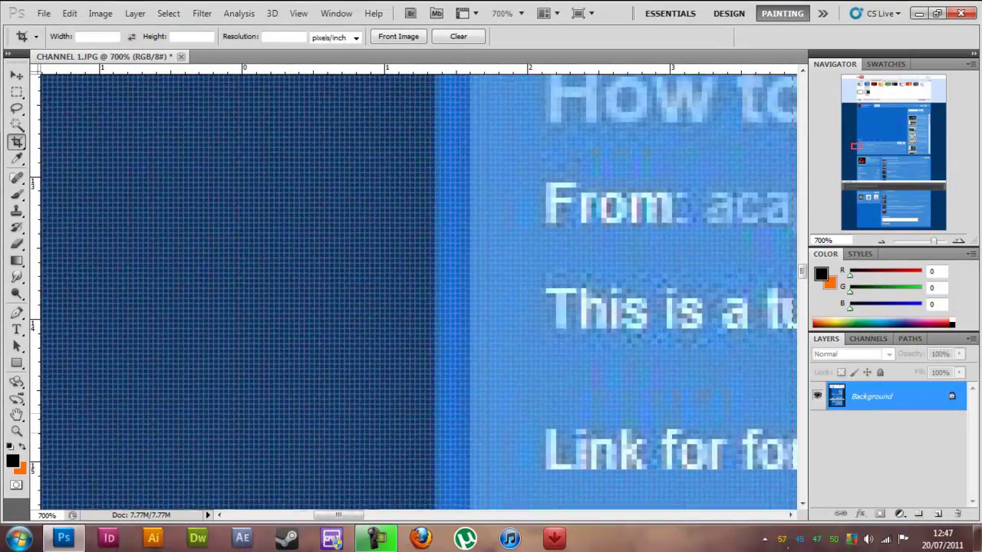
{"action": "scroll", "coordinate": [417, 291], "scroll_direction": "down", "scroll_amount": 3}
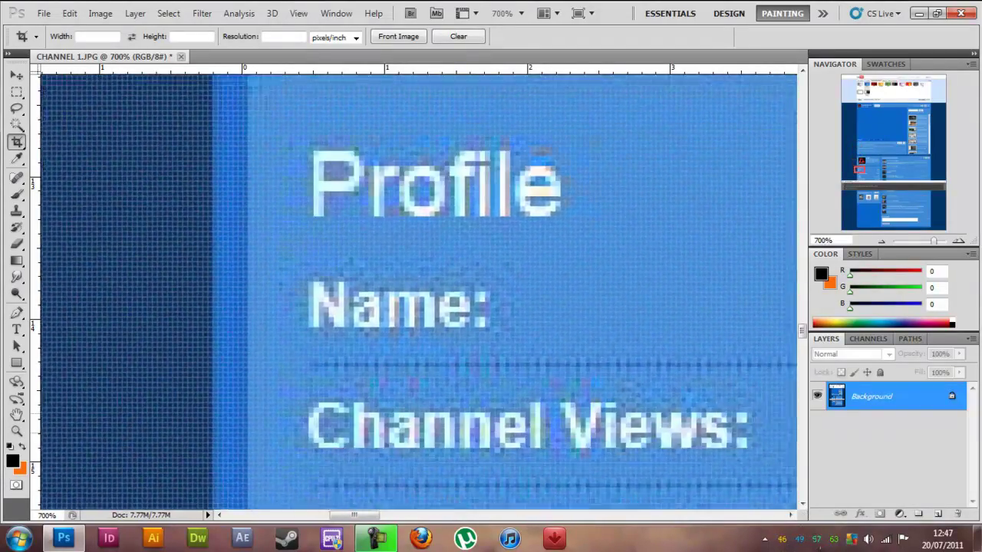
{"action": "scroll", "coordinate": [417, 291], "scroll_direction": "down", "scroll_amount": 10}
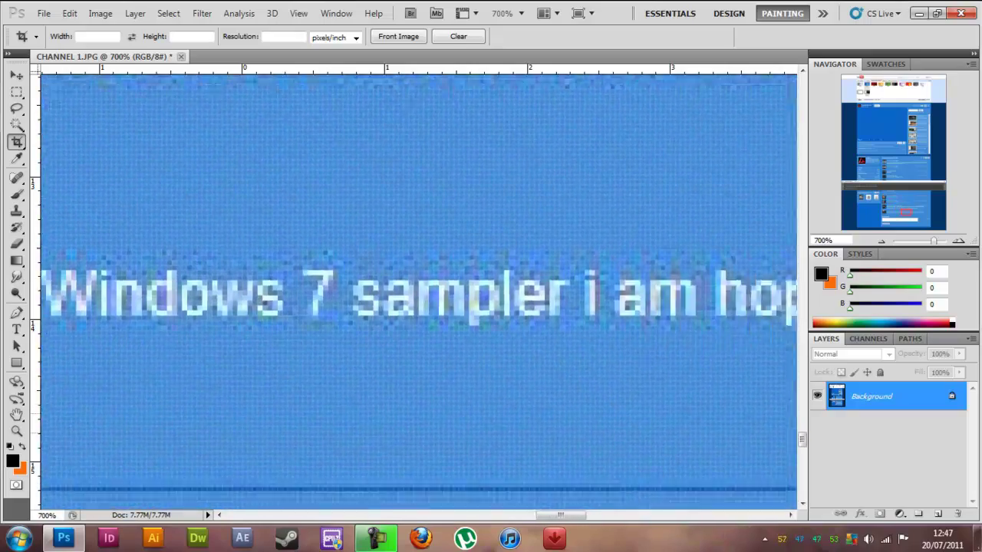
{"action": "scroll", "coordinate": [418, 292], "scroll_direction": "down", "scroll_amount": 6}
{"action": "scroll", "coordinate": [418, 291], "scroll_direction": "right", "scroll_amount": 6}
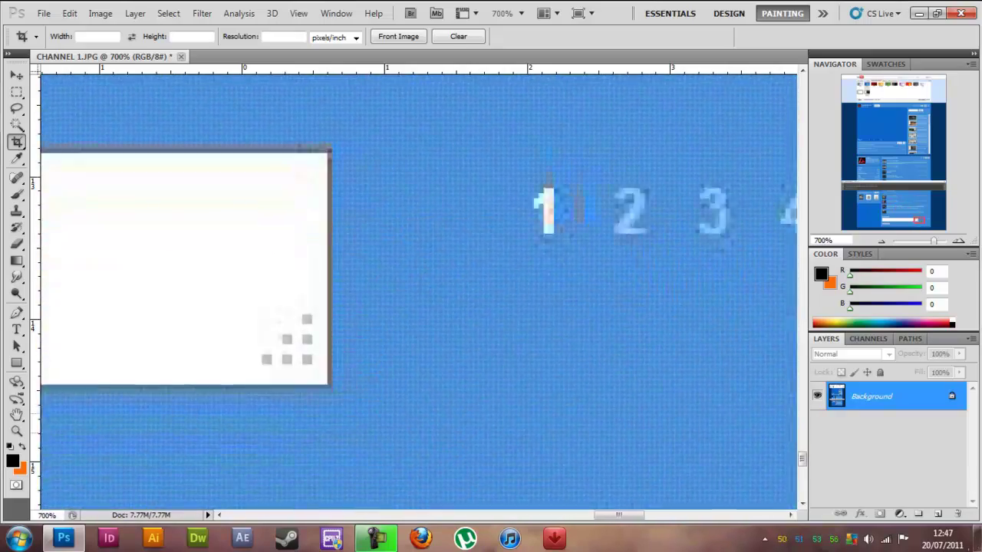
{"action": "scroll", "coordinate": [418, 292], "scroll_direction": "down", "scroll_amount": 8}
{"action": "scroll", "coordinate": [418, 292], "scroll_direction": "right", "scroll_amount": 6}
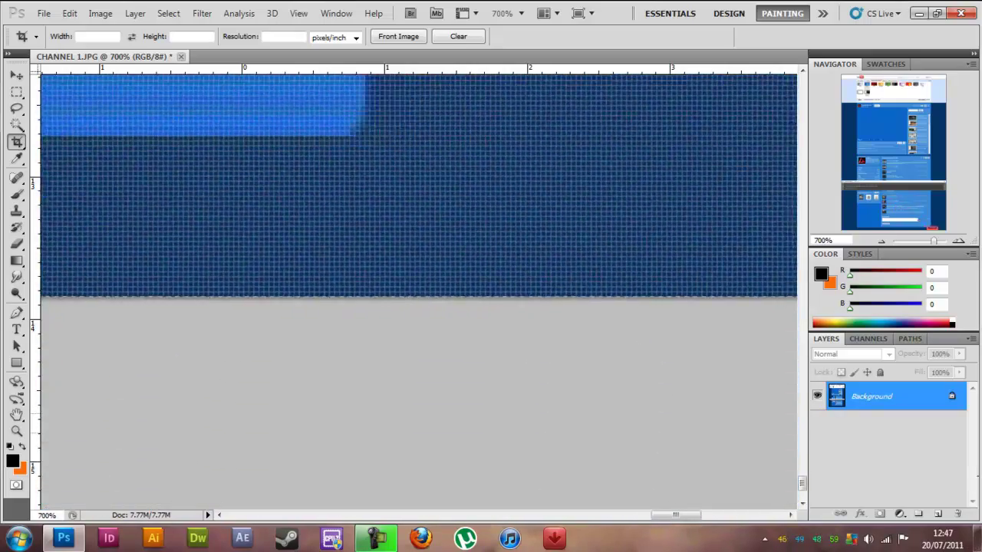
{"action": "scroll", "coordinate": [602, 359], "scroll_direction": "right", "scroll_amount": 5}
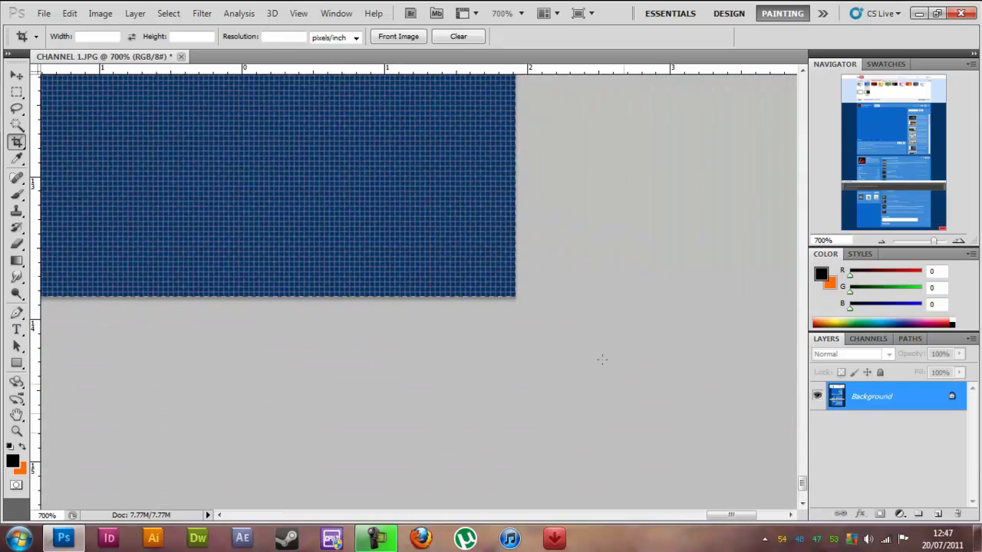
{"action": "left_click_drag", "start_coordinate": [571, 350], "coordinate": [575, 309]}
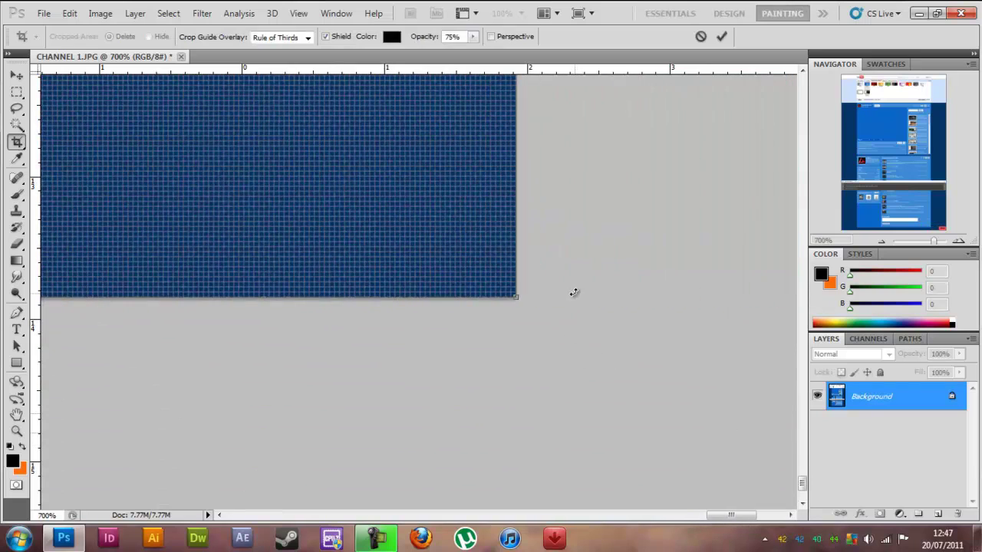
Check the crop area against the whole image and apply the crop to remove the YouTube header and theme settings
{"action": "key", "text": "ctrl+minus"}
{"action": "key", "text": "ctrl+minus"}
{"action": "key", "text": "ctrl+minus"}
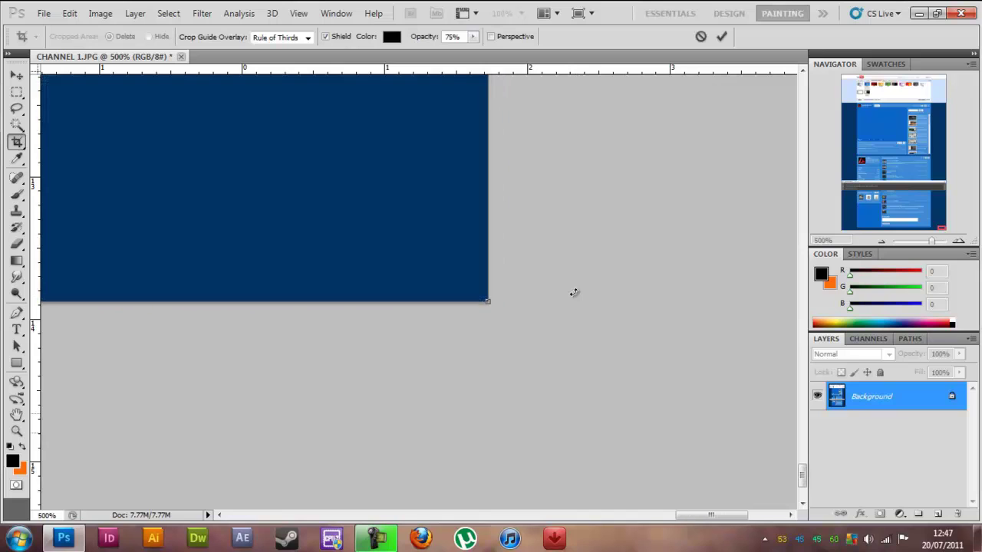
{"action": "key", "text": "ctrl+minus"}
{"action": "key", "text": "ctrl+minus"}
{"action": "key", "text": "ctrl+minus"}
{"action": "key", "text": "ctrl+minus"}
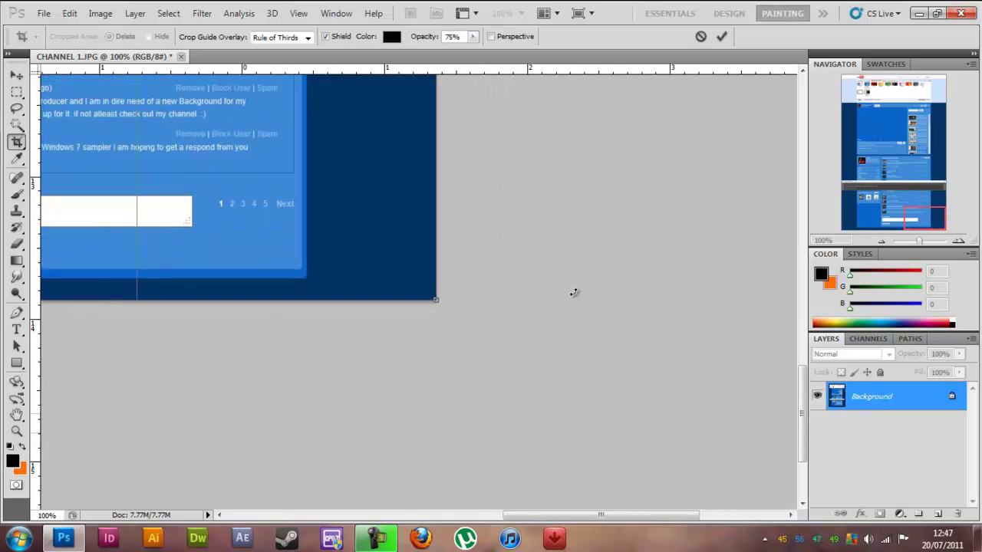
{"action": "key", "text": "ctrl+minus"}
{"action": "key", "text": "ctrl+minus"}
{"action": "key", "text": "ctrl+minus"}
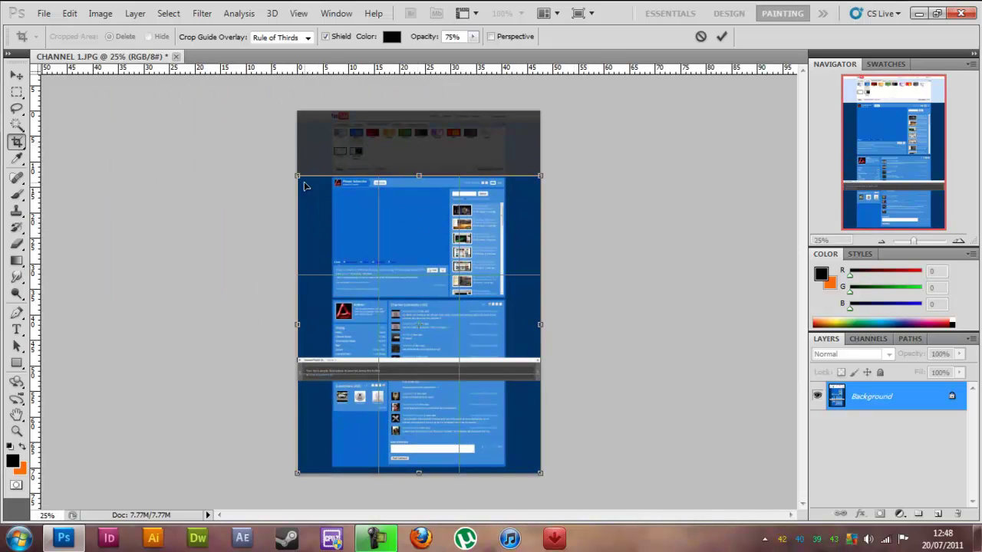
{"action": "key", "text": "Return"}
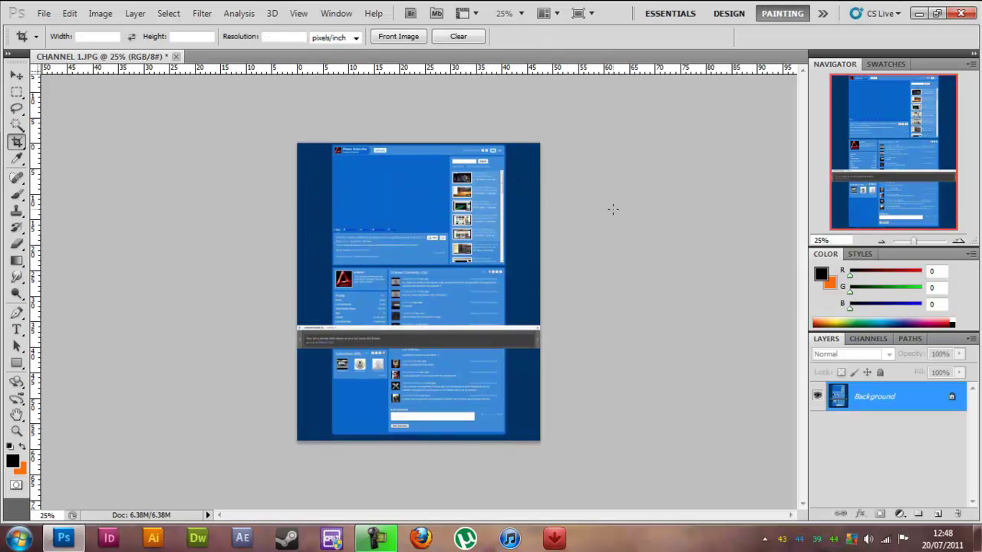
Examine the cropped channel page from its header down to the comment form
{"action": "key", "text": "ctrl+plus"}
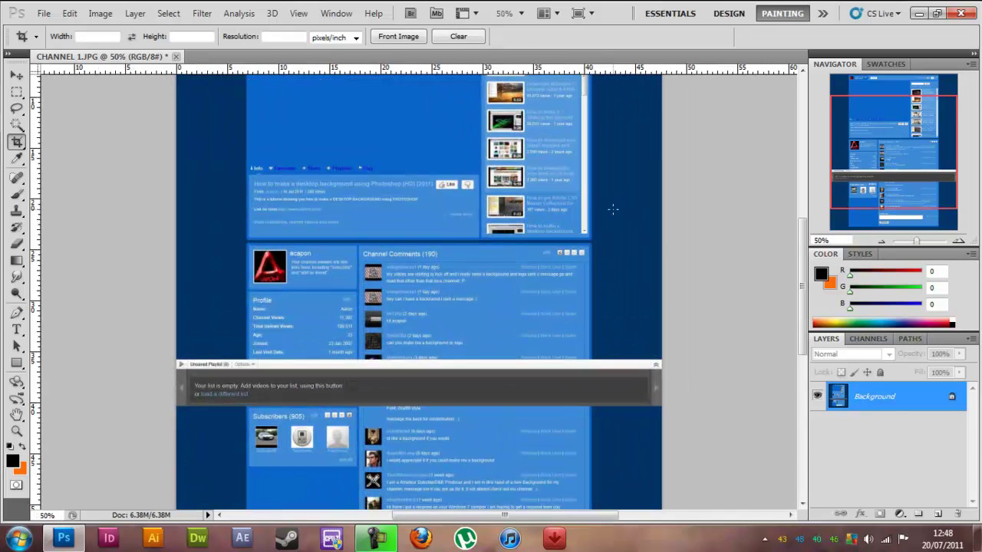
{"action": "scroll", "coordinate": [419, 292], "scroll_direction": "up", "scroll_amount": 5}
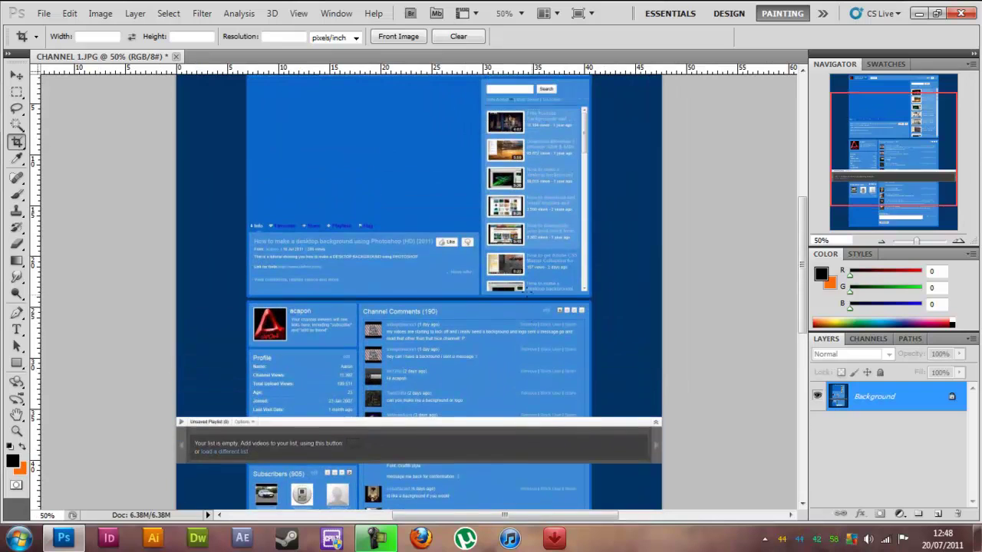
{"action": "scroll", "coordinate": [330, 215], "scroll_direction": "up", "scroll_amount": 1}
{"action": "scroll", "coordinate": [289, 232], "scroll_direction": "down", "scroll_amount": 3}
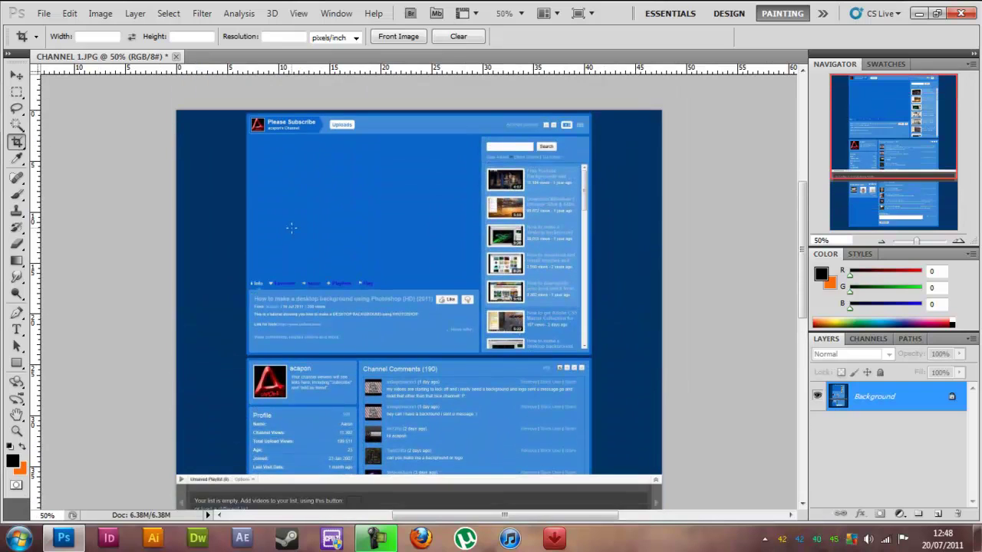
{"action": "scroll", "coordinate": [291, 223], "scroll_direction": "up", "scroll_amount": 4}
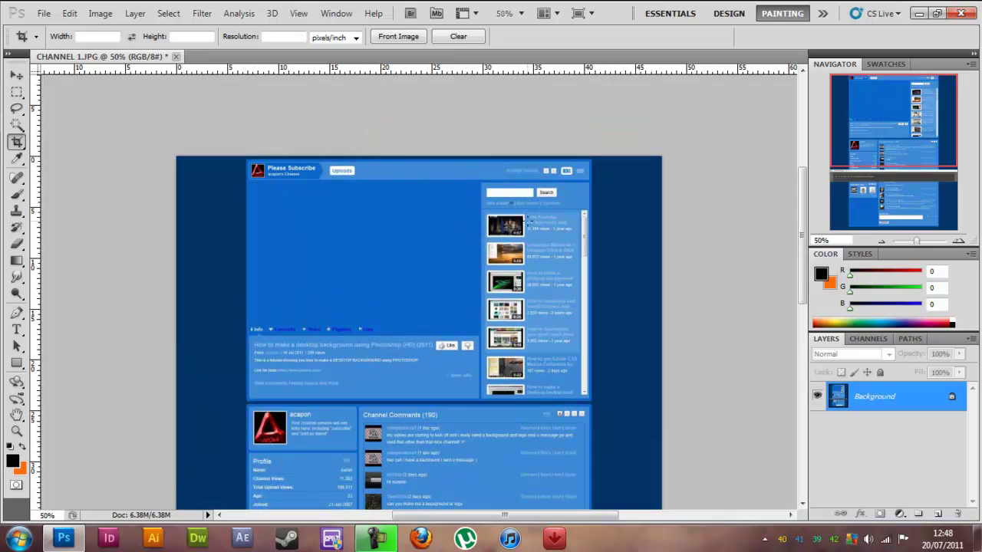
{"action": "scroll", "coordinate": [624, 235], "scroll_direction": "down", "scroll_amount": 10}
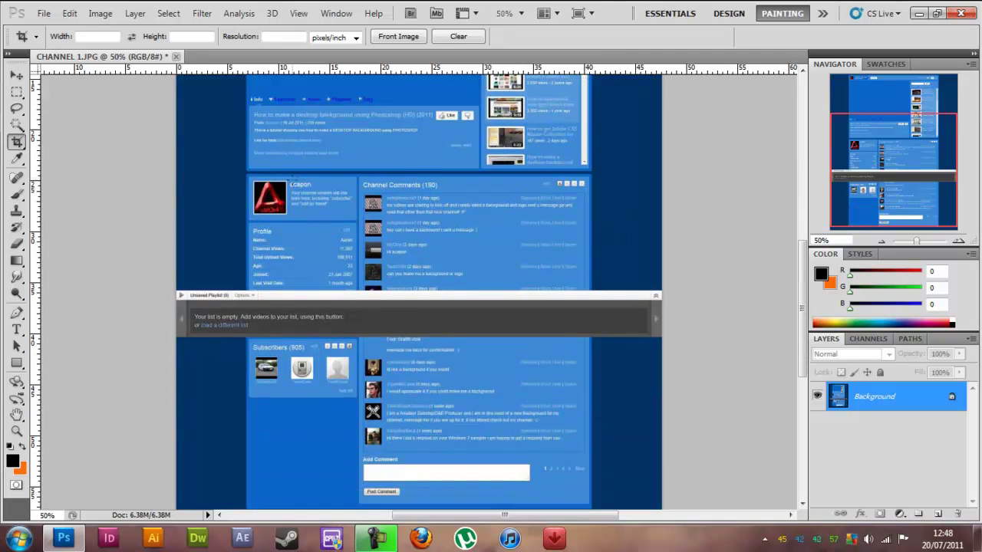
Examine closely the profile, subscribers and comments boxes around the playlist bar, up to the featured video's description
{"action": "left_click_drag", "start_coordinate": [918, 248], "coordinate": [921, 247]}
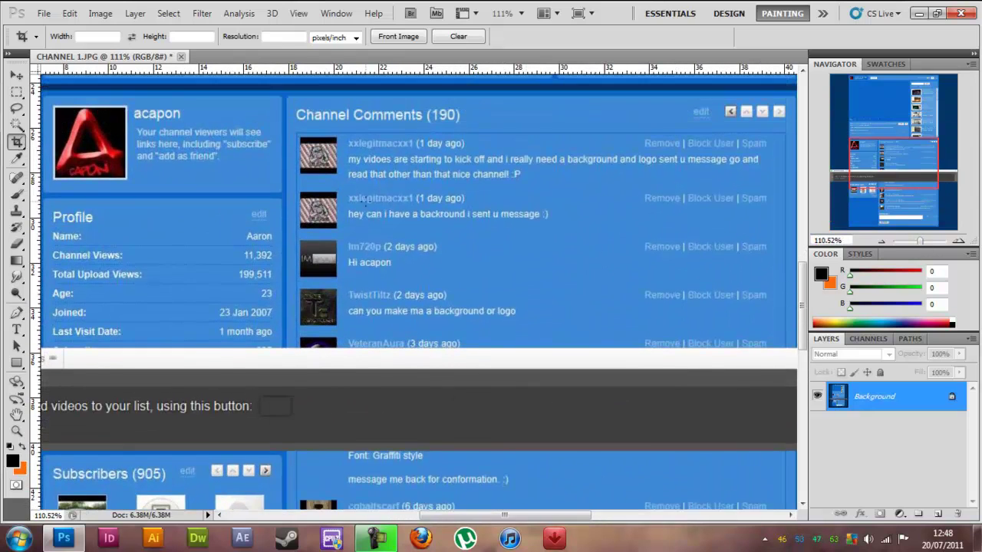
{"action": "scroll", "coordinate": [364, 202], "scroll_direction": "up", "scroll_amount": 2}
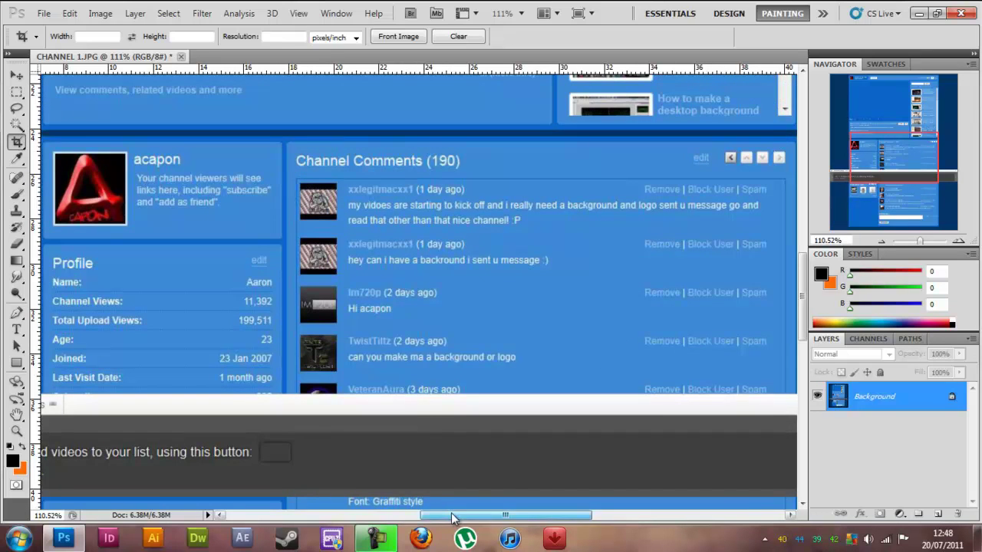
{"action": "left_click_drag", "start_coordinate": [450, 514], "coordinate": [470, 515]}
{"action": "left_click_drag", "start_coordinate": [802, 247], "coordinate": [802, 348]}
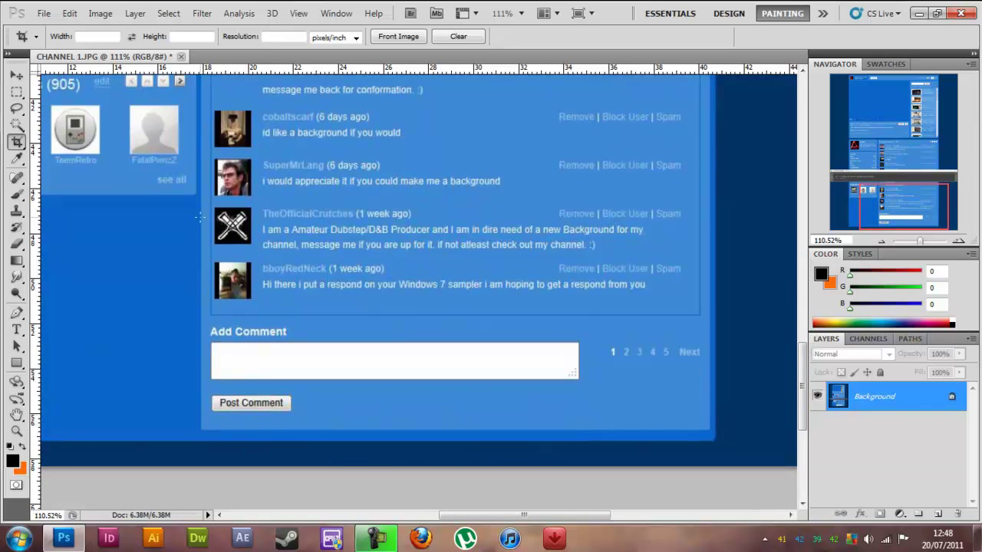
{"action": "mouse_move", "coordinate": [514, 514]}
{"action": "left_mouse_down"}
{"action": "mouse_move", "coordinate": [479, 515]}
{"action": "mouse_move", "coordinate": [500, 514]}
{"action": "left_mouse_up"}
{"action": "scroll", "coordinate": [438, 304], "scroll_direction": "up", "scroll_amount": 5}
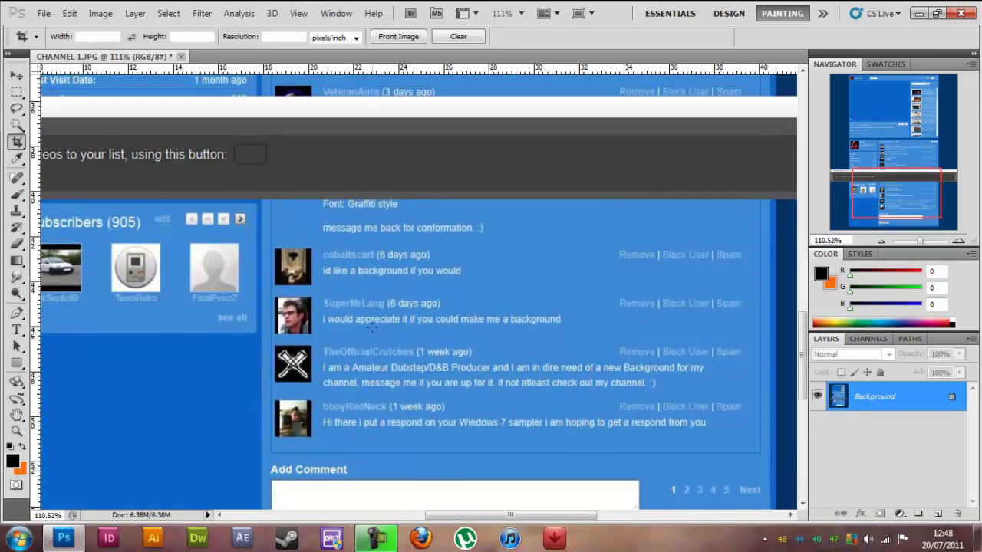
{"action": "scroll", "coordinate": [372, 327], "scroll_direction": "up", "scroll_amount": 1}
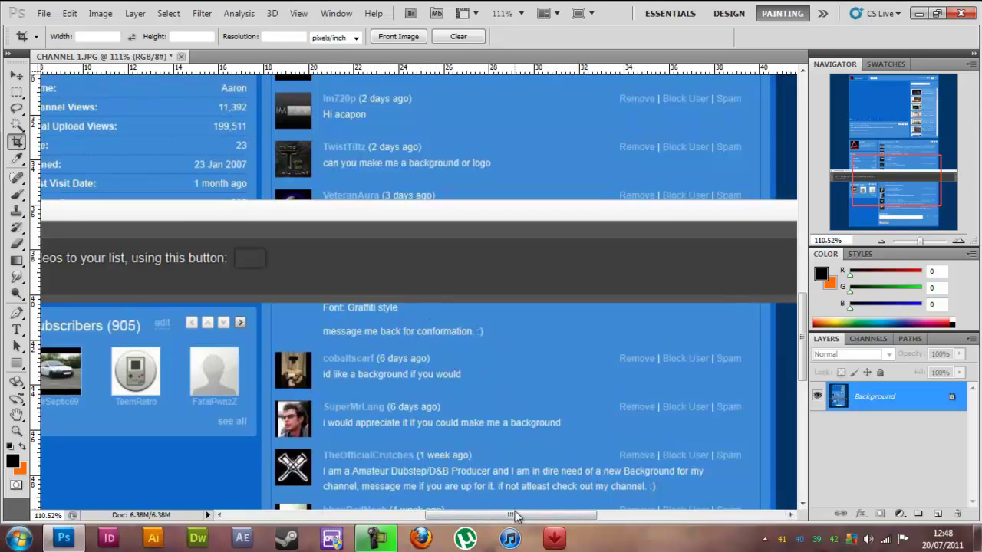
{"action": "left_click_drag", "start_coordinate": [515, 515], "coordinate": [471, 515]}
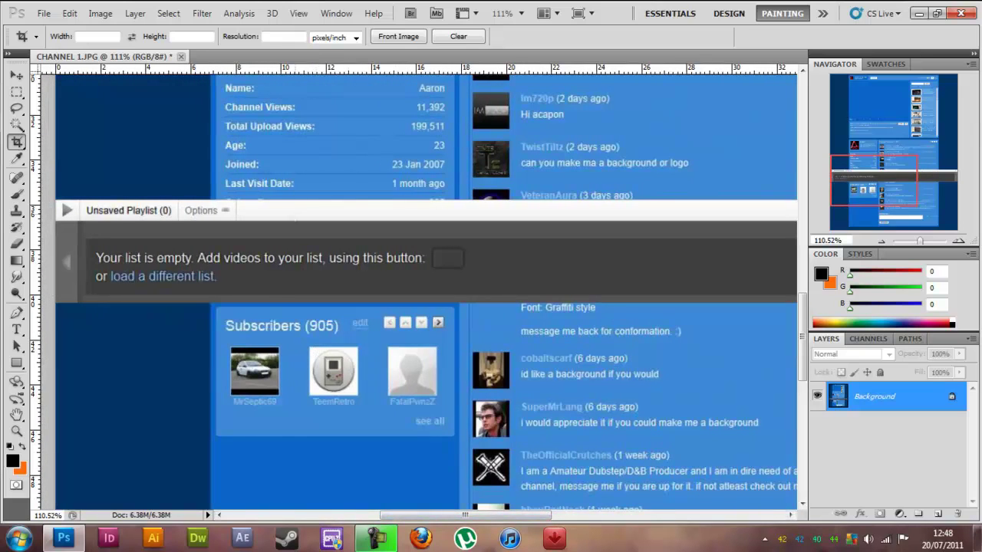
{"action": "scroll", "coordinate": [339, 216], "scroll_direction": "up", "scroll_amount": 5}
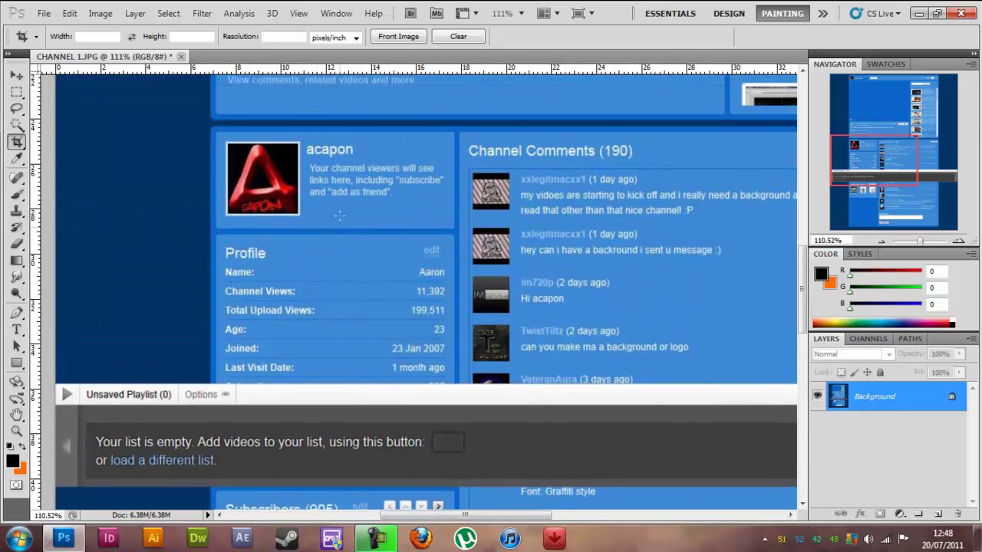
{"action": "scroll", "coordinate": [339, 216], "scroll_direction": "up", "scroll_amount": 4}
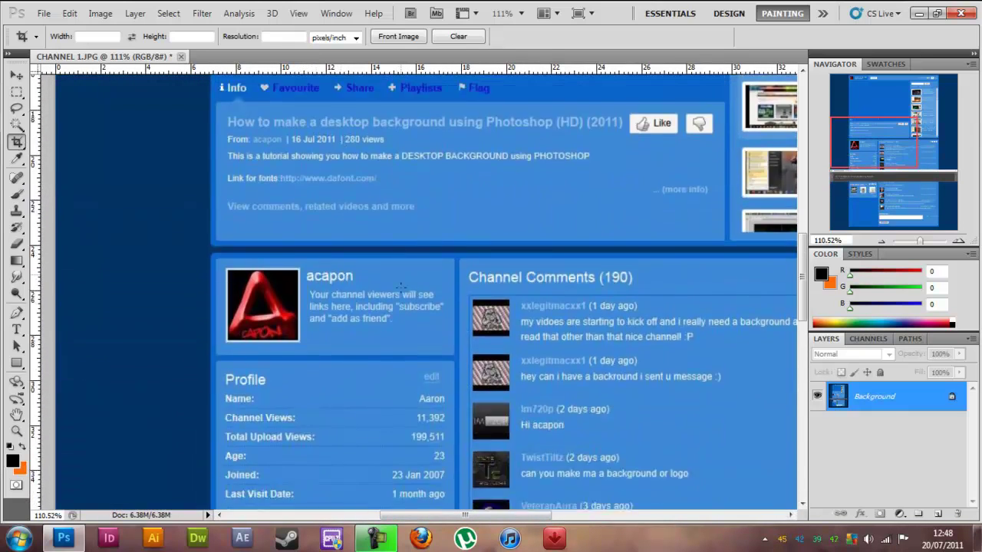
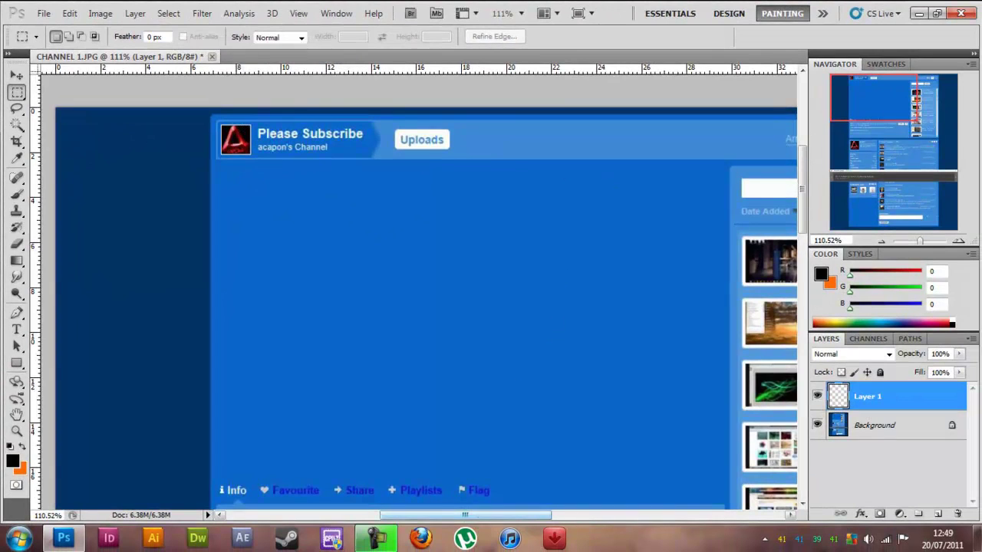
Hide the rulers and show them again
{"action": "left_click_drag", "start_coordinate": [805, 158], "coordinate": [800, 331]}
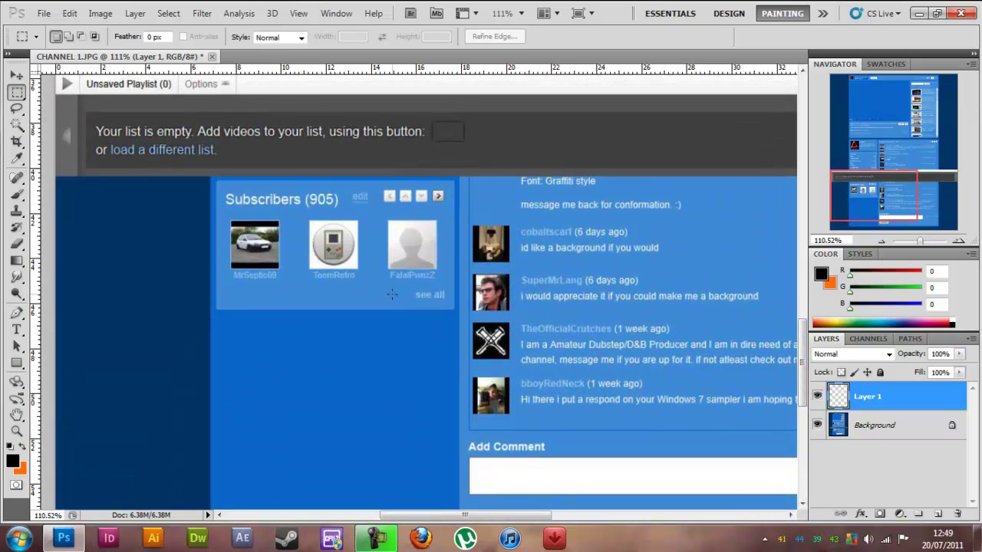
{"action": "scroll", "coordinate": [391, 294], "scroll_direction": "up", "scroll_amount": 2}
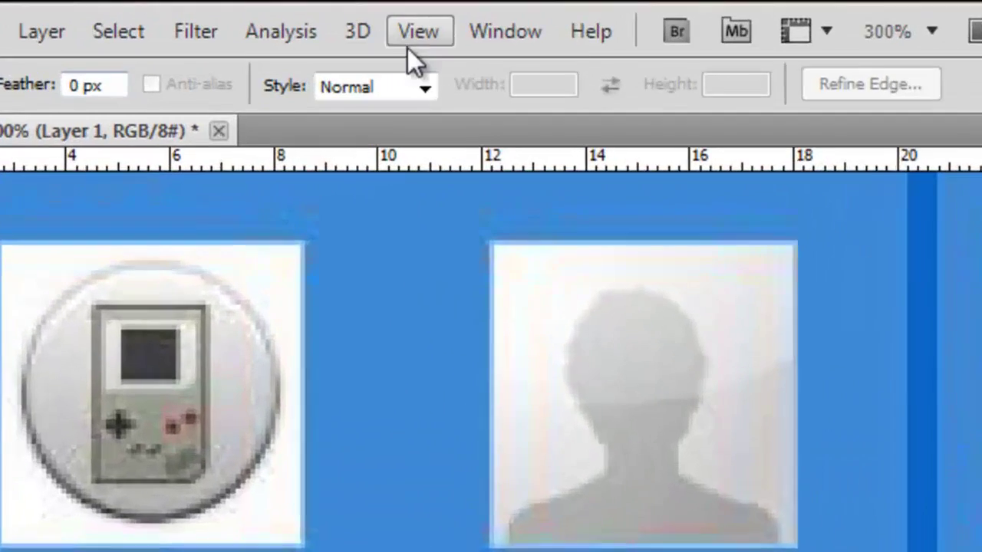
{"action": "left_click", "coordinate": [301, 14]}
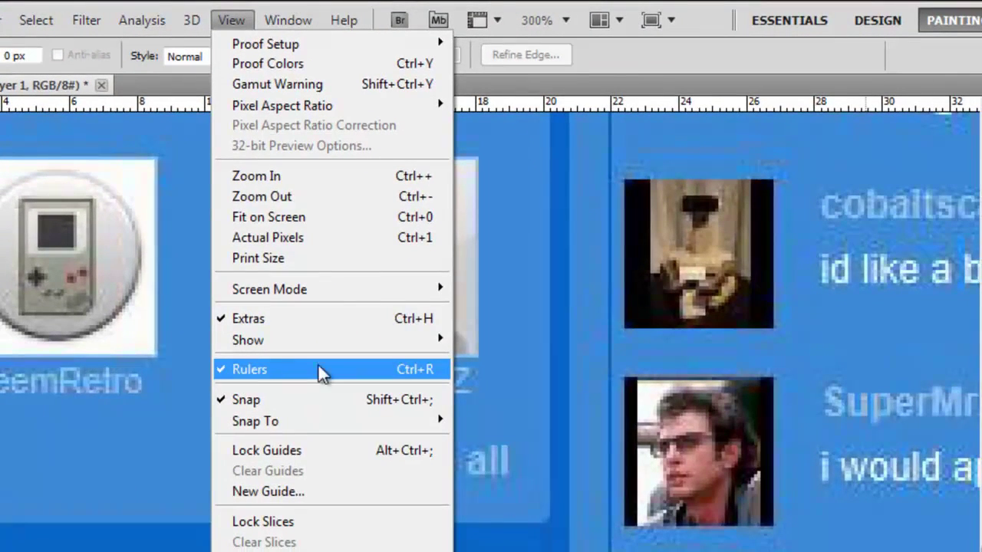
{"action": "left_click", "coordinate": [265, 370]}
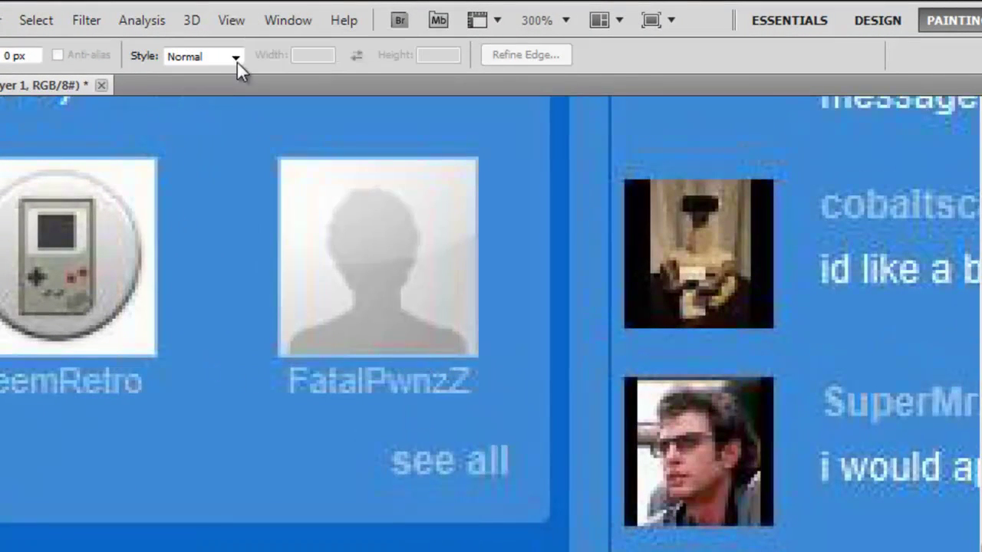
{"action": "left_click", "coordinate": [228, 19]}
{"action": "left_click", "coordinate": [259, 367]}
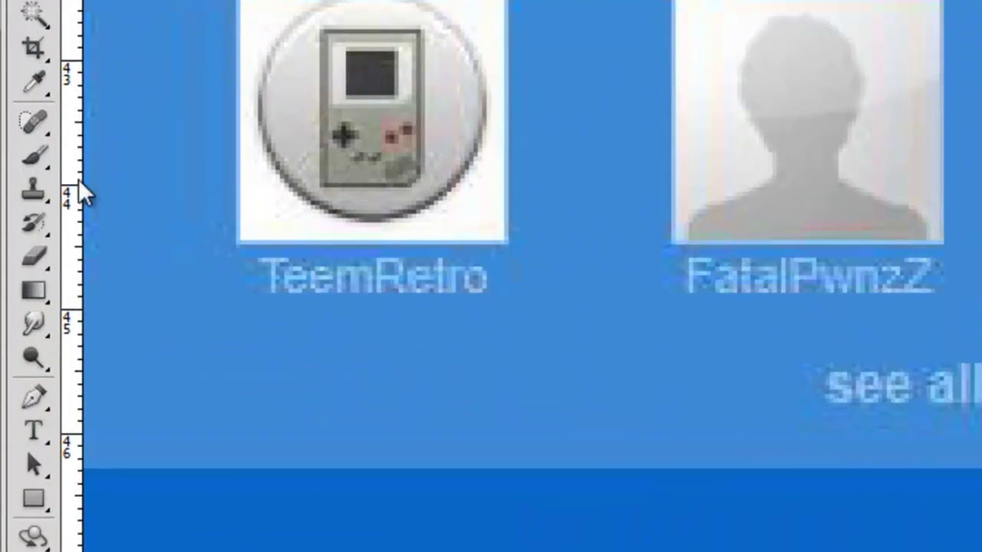
Place a vertical guide along the Subscribers box's right edge and a horizontal guide along its bottom edge
{"action": "left_click_drag", "start_coordinate": [72, 321], "coordinate": [980, 341]}
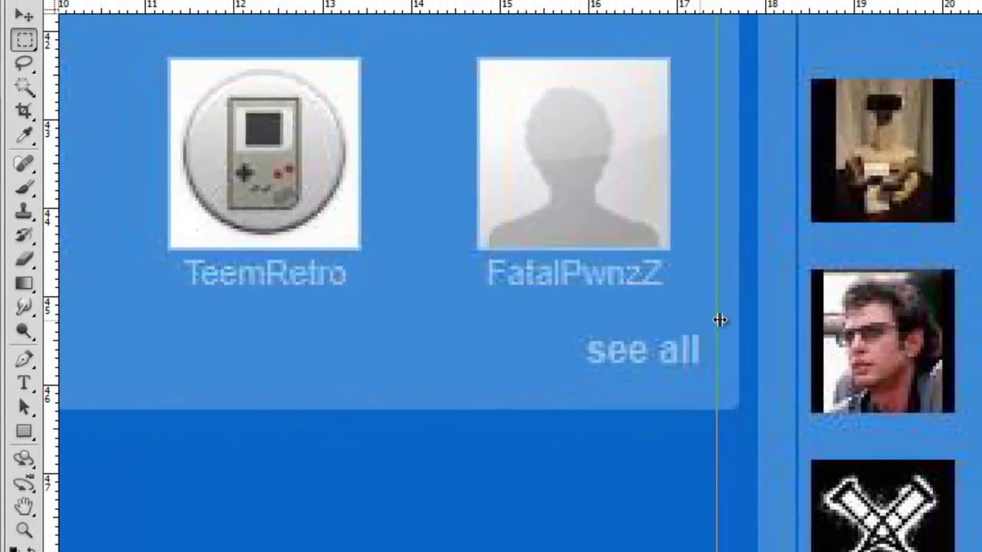
{"action": "left_click_drag", "start_coordinate": [719, 320], "coordinate": [740, 314]}
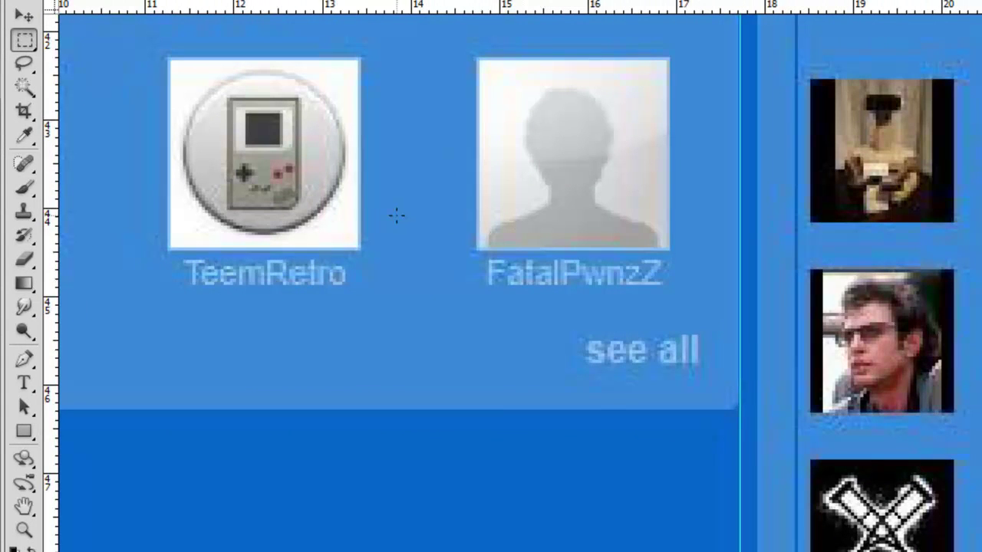
{"action": "left_click_drag", "start_coordinate": [595, 13], "coordinate": [659, 411]}
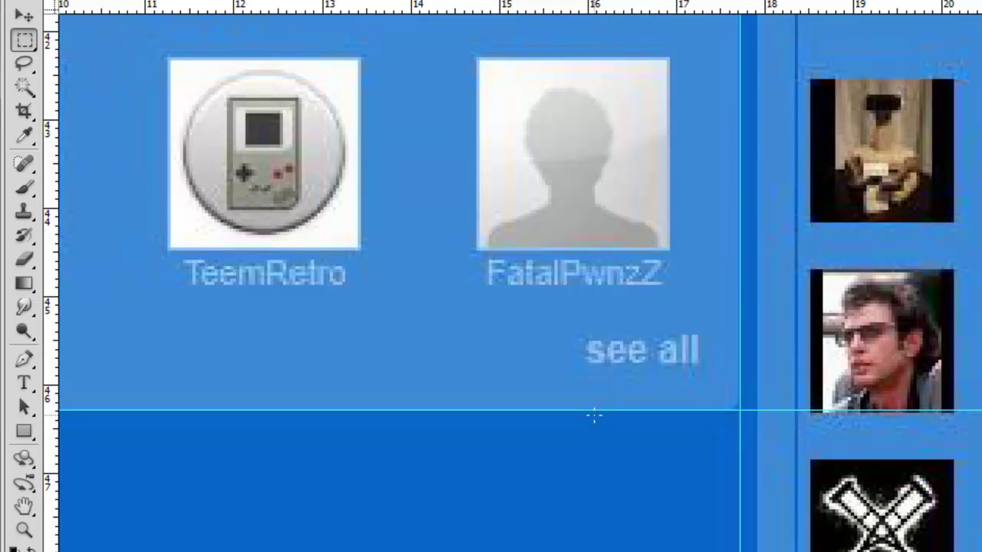
{"action": "scroll", "coordinate": [593, 414], "scroll_direction": "down", "scroll_amount": 1}
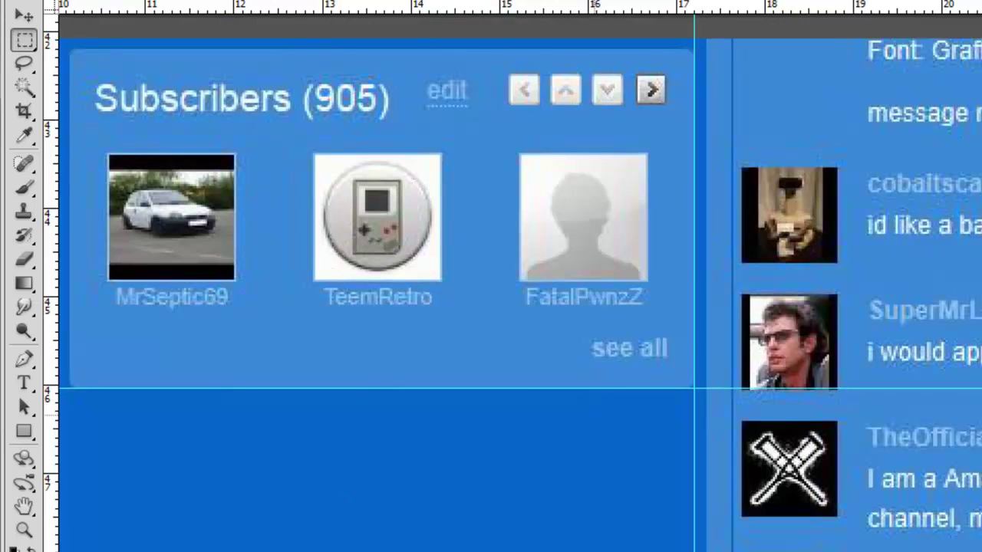
Place a vertical guide along the Subscribers box's left edge and a horizontal guide along its top edge
{"action": "scroll", "coordinate": [490, 276], "scroll_direction": "left", "scroll_amount": 3}
{"action": "left_click_drag", "start_coordinate": [55, 240], "coordinate": [324, 239]}
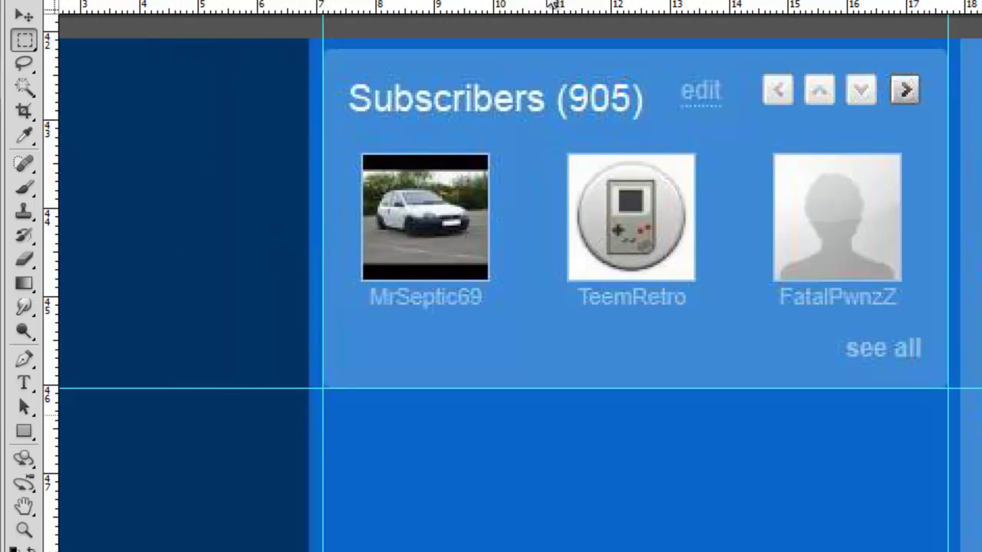
{"action": "left_click_drag", "start_coordinate": [581, 13], "coordinate": [581, 47]}
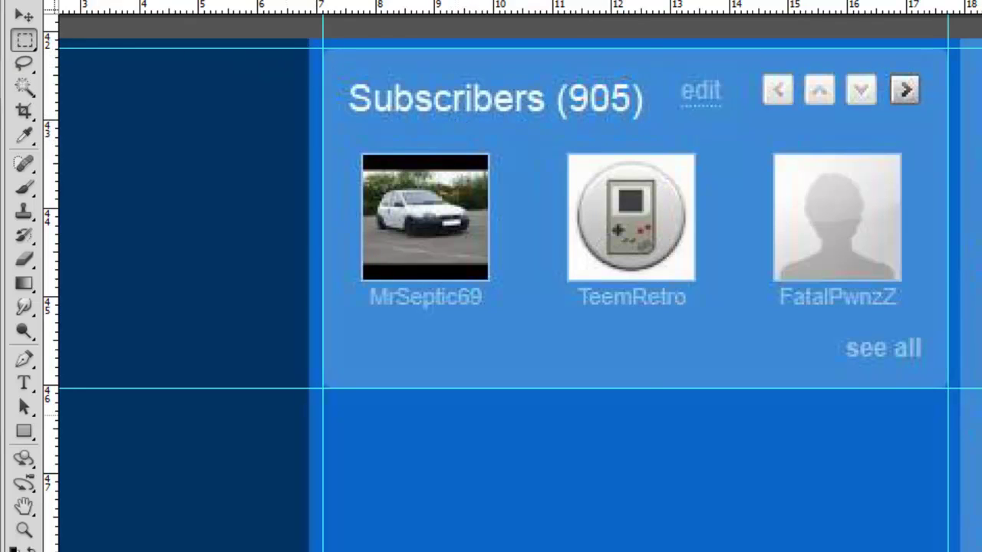
Check the Snap setting, make a rectangular selection of the Subscribers box along its four guides, and check its edges
{"action": "left_click", "coordinate": [430, 1]}
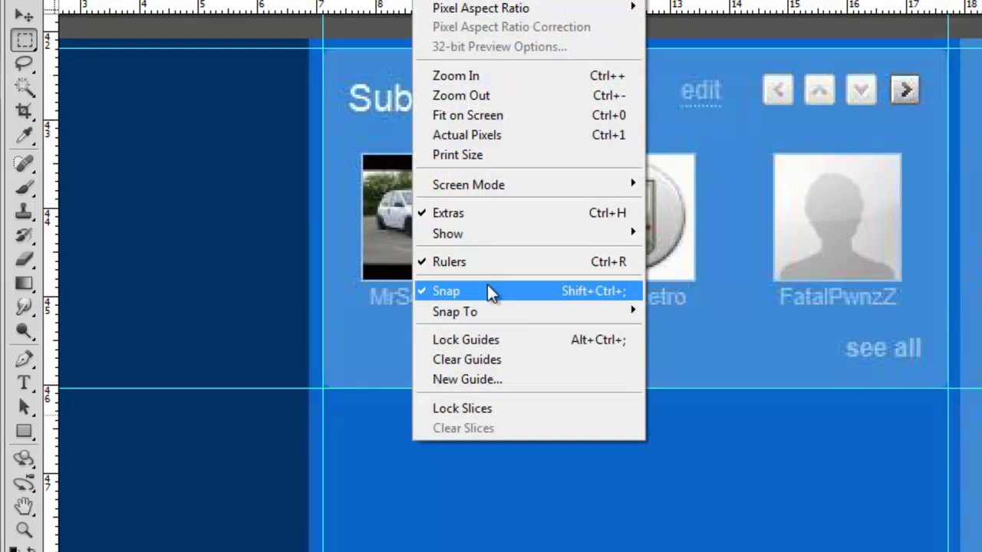
{"action": "key", "text": "Escape"}
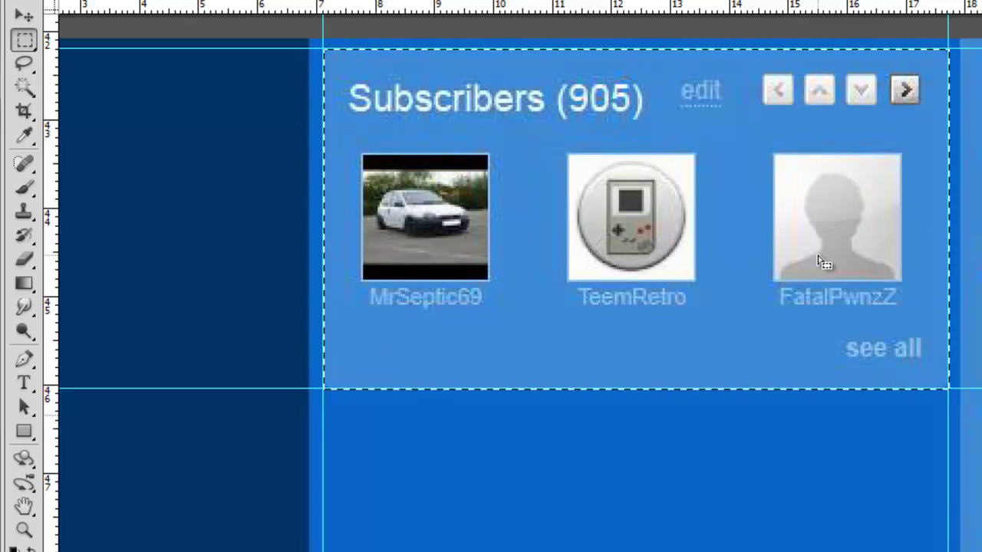
{"action": "key", "text": "ctrl+plus"}
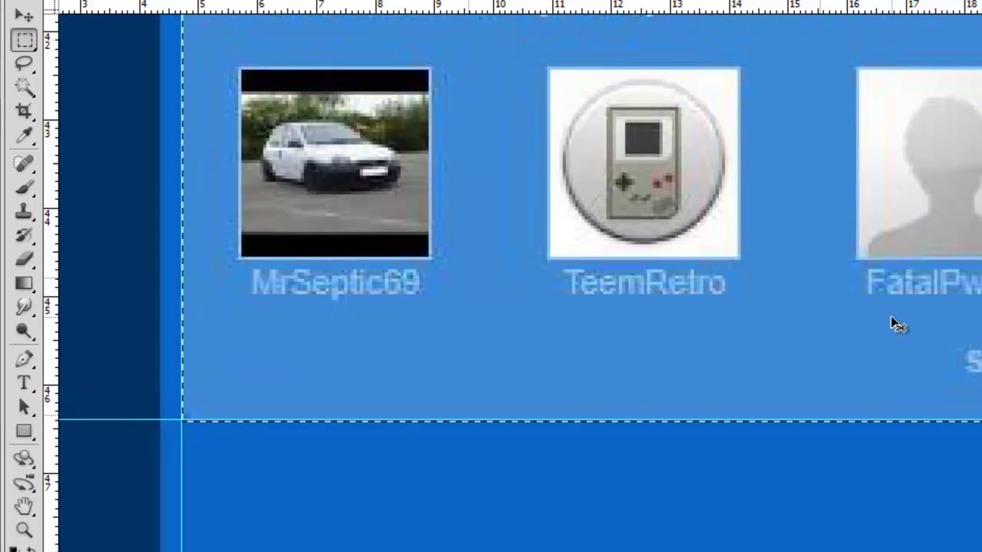
{"action": "key", "text": "ctrl+minus"}
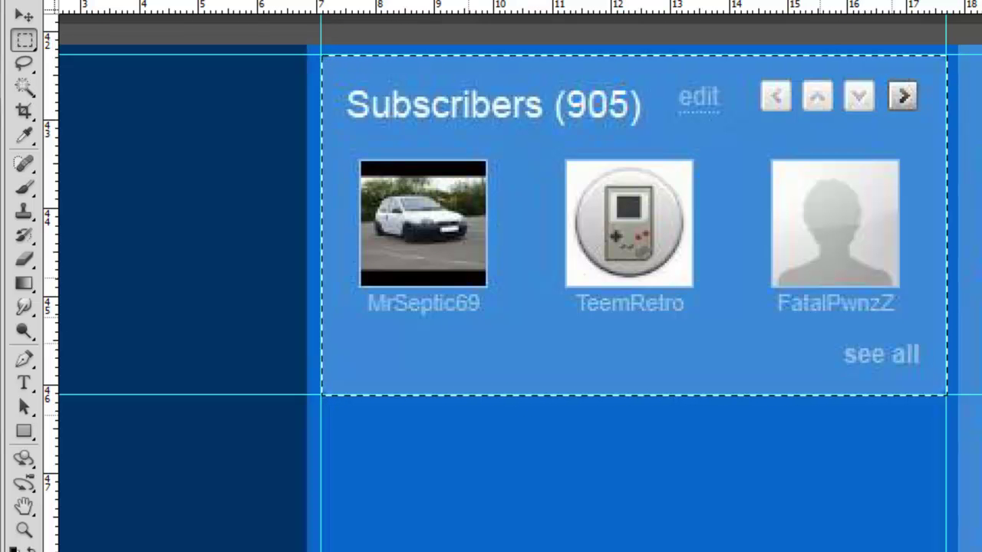
Copy the selected Subscribers box from the Background layer onto Layer 1 and hide the Background layer
{"action": "key", "text": "ctrl+c"}
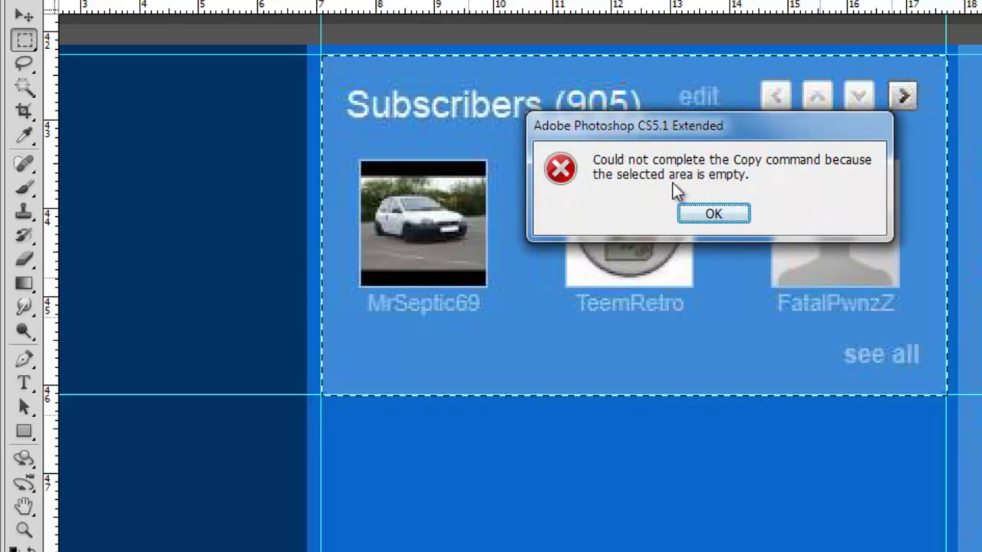
{"action": "left_click", "coordinate": [704, 213]}
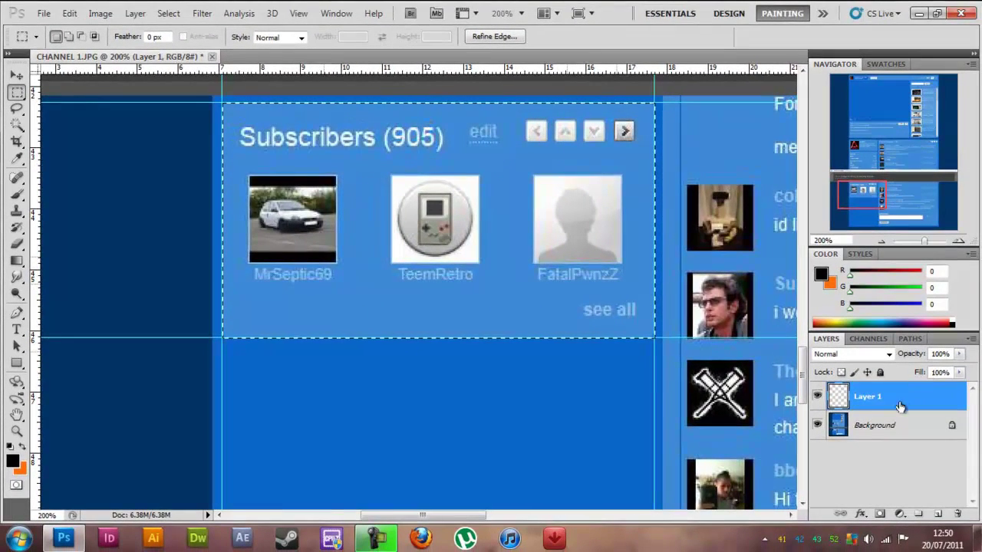
{"action": "left_click", "coordinate": [887, 428]}
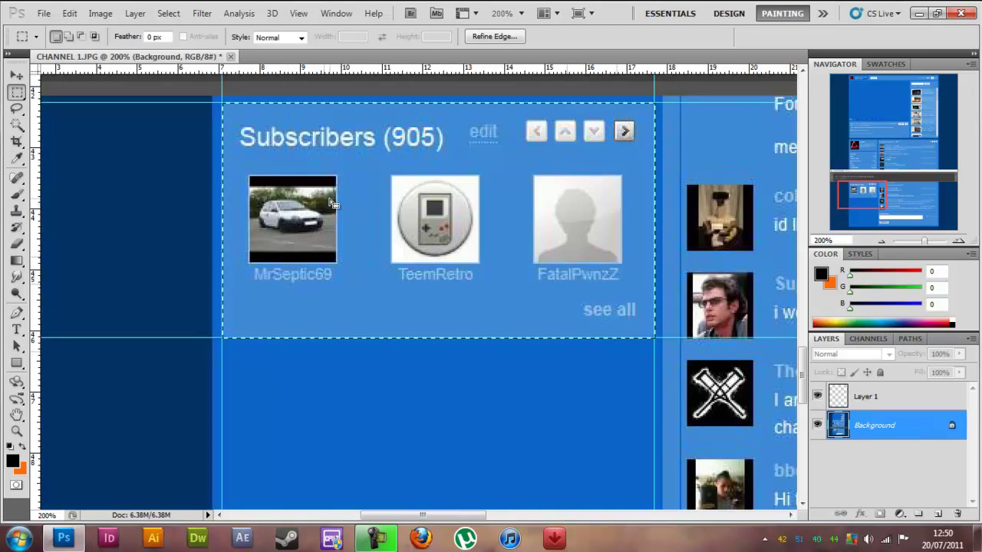
{"action": "left_click", "coordinate": [912, 402]}
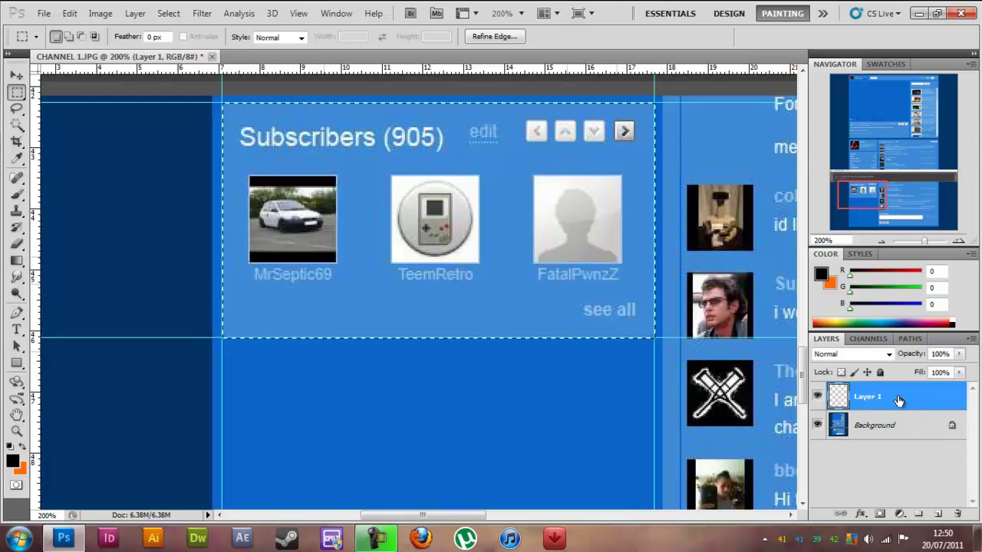
{"action": "key", "text": "ctrl+d"}
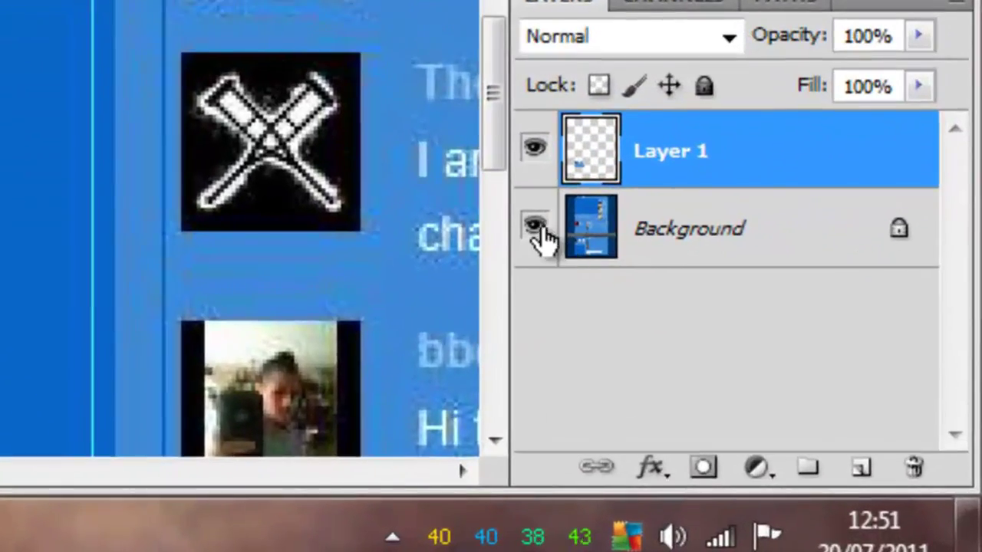
{"action": "left_click", "coordinate": [817, 425]}
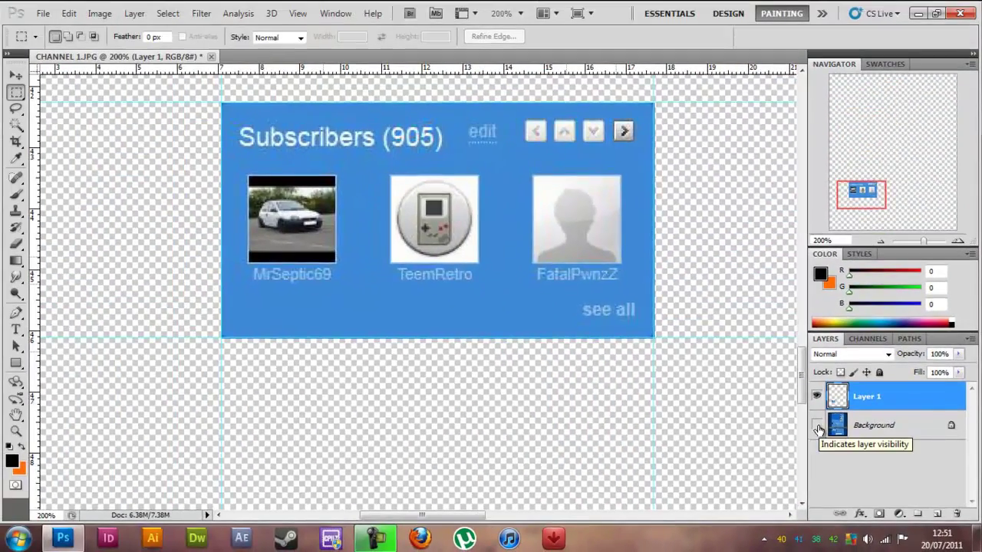
Toggle the Background layer's visibility to compare the original screenshot with the copied Subscribers box on Layer 1
{"action": "left_click", "coordinate": [613, 288]}
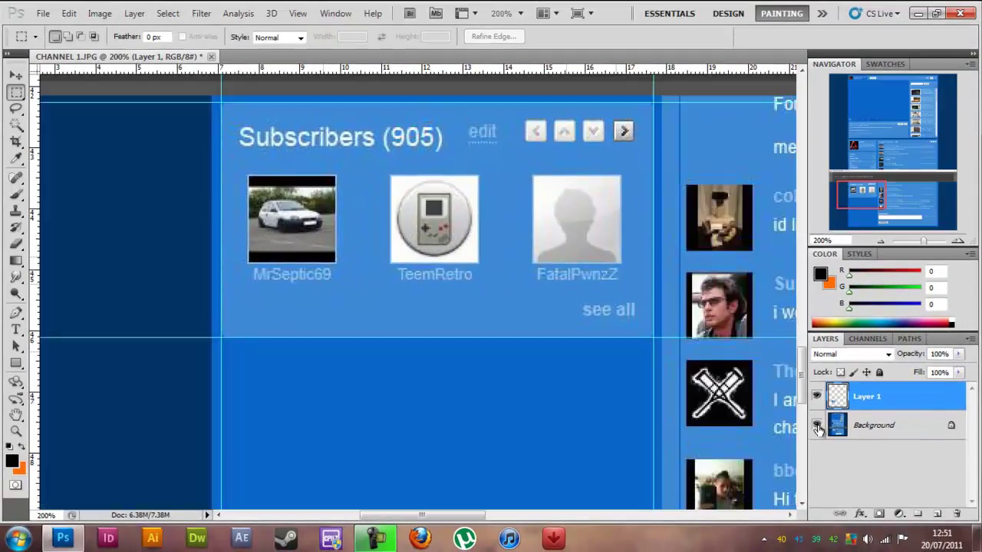
{"action": "left_click", "coordinate": [612, 288]}
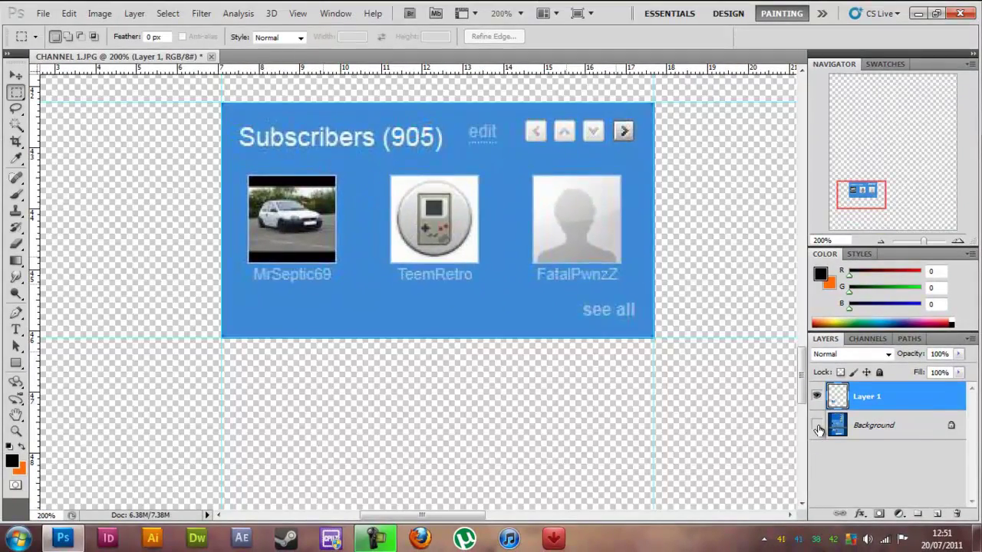
{"action": "left_click", "coordinate": [818, 425]}
{"action": "left_click", "coordinate": [818, 426]}
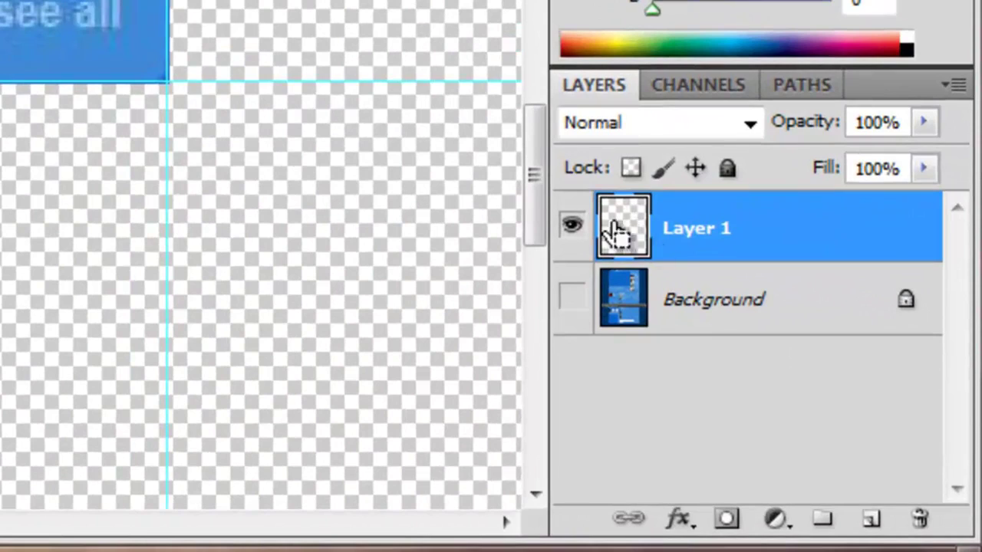
Load Layer 1's Subscribers box as a selection, paint it solid black with the Brush, and show the Background layer again
{"action": "left_click", "coordinate": [614, 238], "text": "ctrl"}
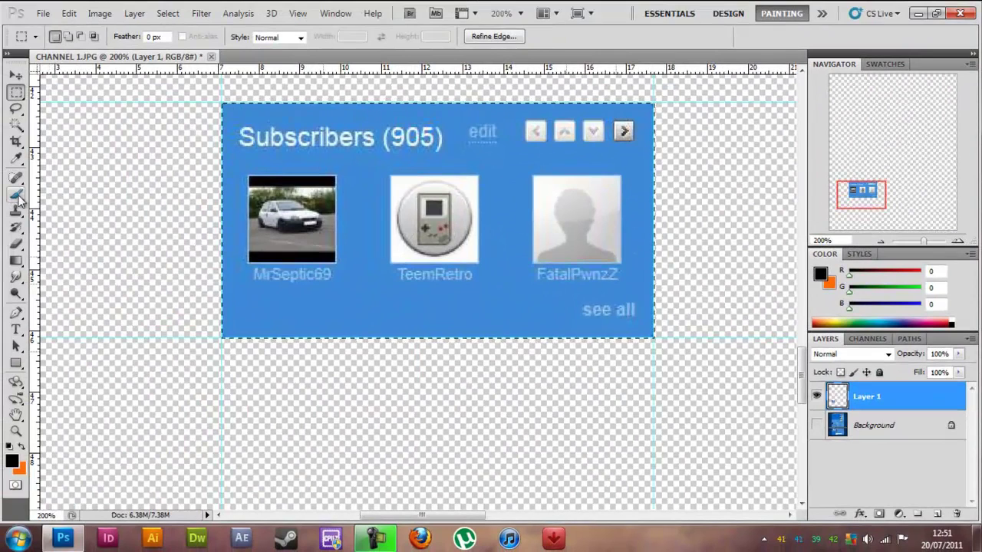
{"action": "left_click", "coordinate": [16, 197]}
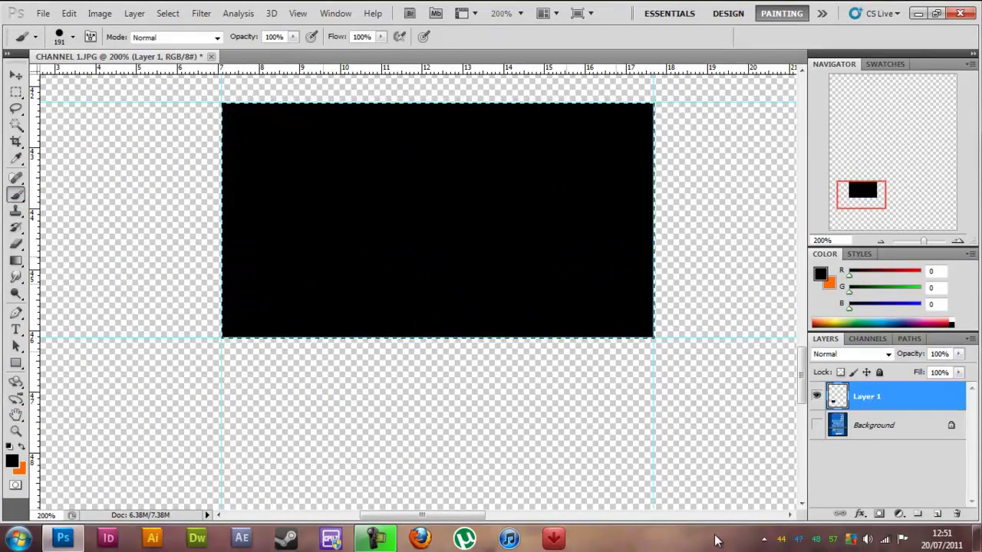
{"action": "left_click", "coordinate": [16, 76]}
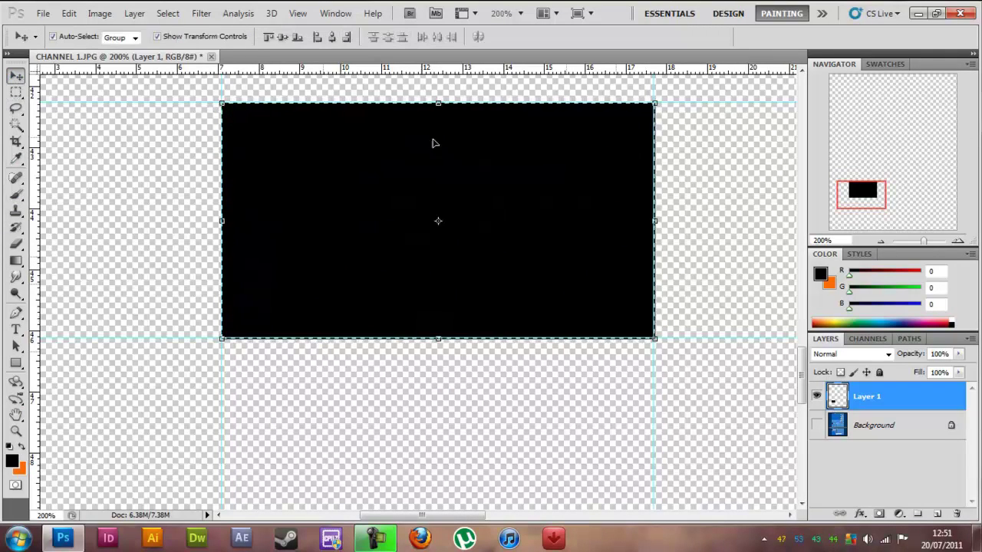
{"action": "left_click", "coordinate": [816, 426]}
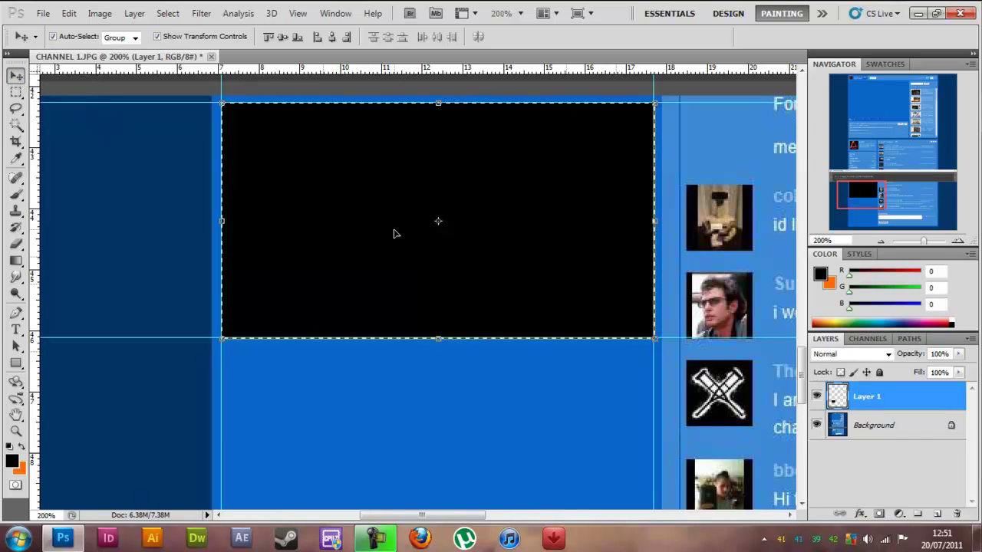
Look over the remaining channel boxes, from the uploads header and video list to the profile and comments areas
{"action": "left_click_drag", "start_coordinate": [395, 233], "coordinate": [373, 212]}
{"action": "key", "text": "ctrl+minus"}
{"action": "scroll", "coordinate": [491, 325], "scroll_direction": "up", "scroll_amount": 5}
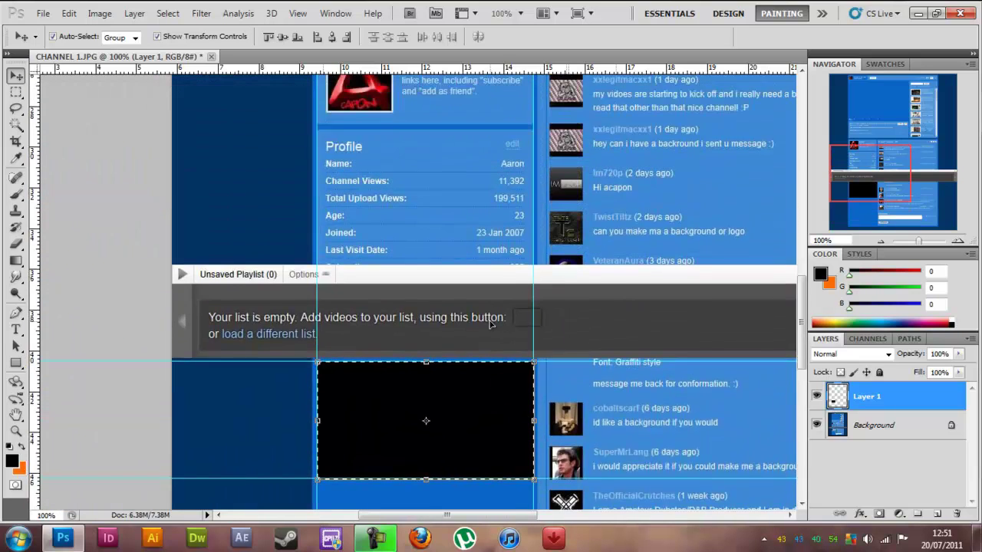
{"action": "scroll", "coordinate": [491, 324], "scroll_direction": "up", "scroll_amount": 5}
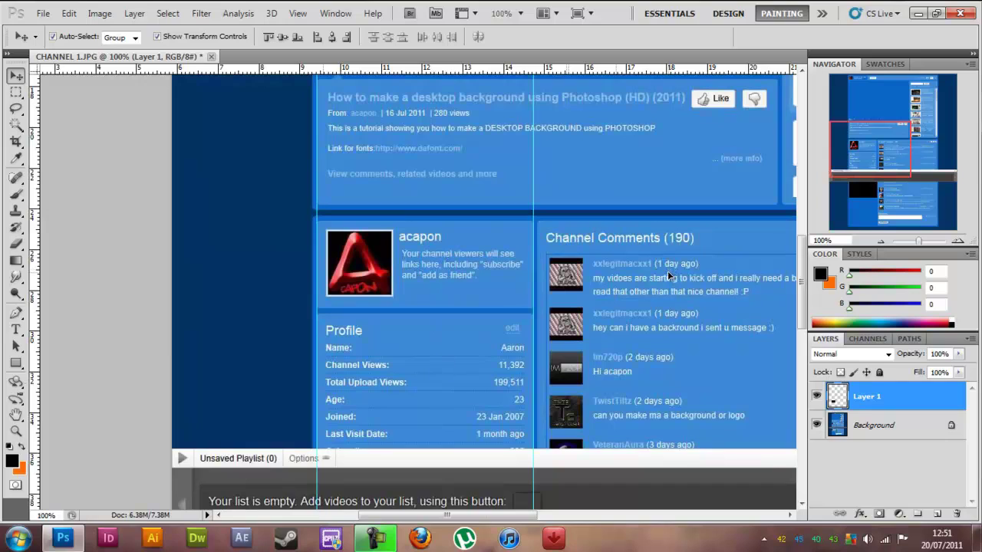
{"action": "scroll", "coordinate": [667, 270], "scroll_direction": "up", "scroll_amount": 3}
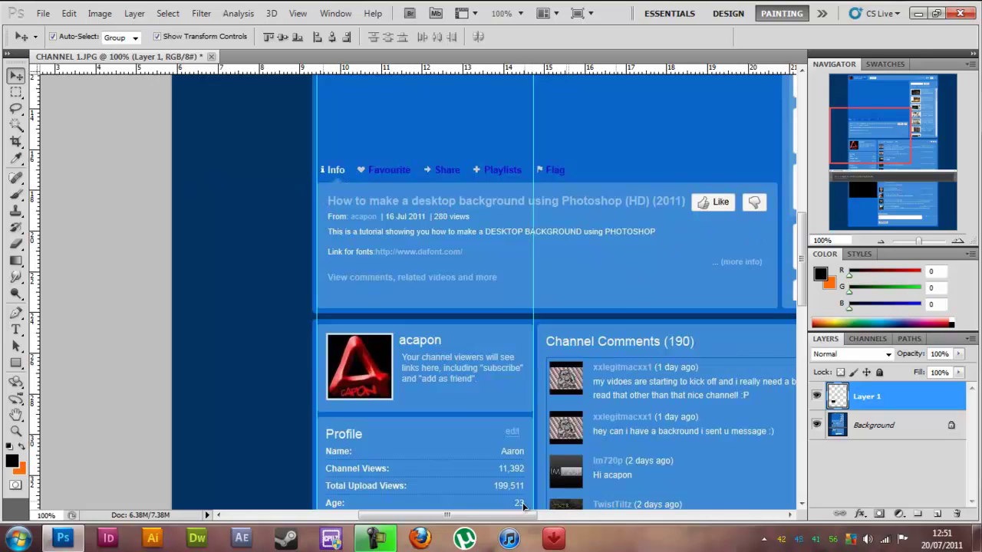
{"action": "left_click_drag", "start_coordinate": [524, 514], "coordinate": [618, 515]}
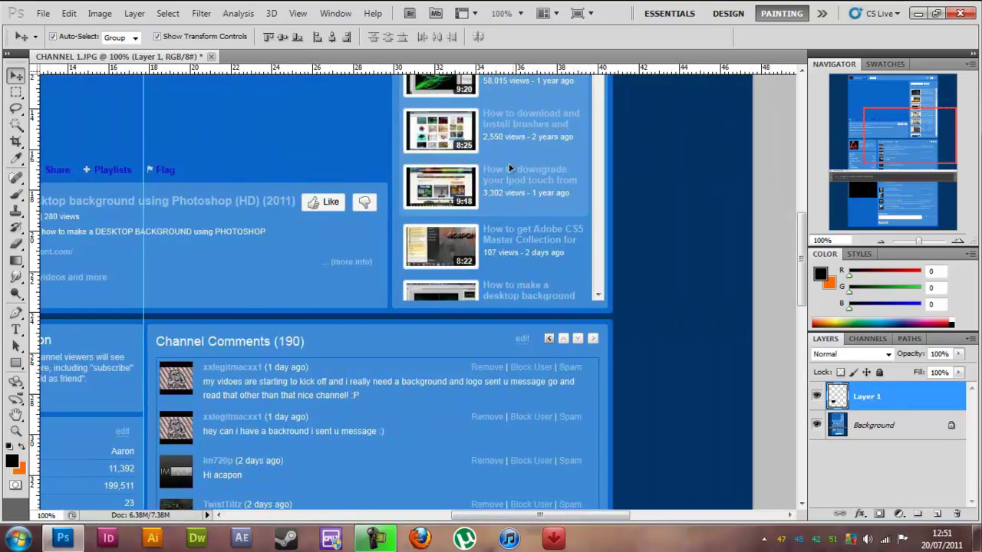
{"action": "left_click_drag", "start_coordinate": [802, 240], "coordinate": [794, 179]}
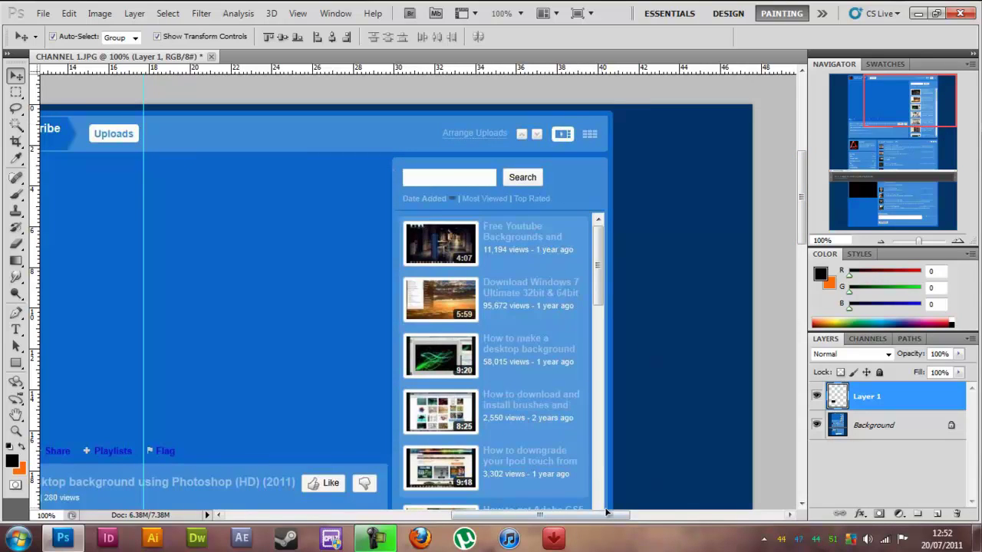
{"action": "left_click_drag", "start_coordinate": [606, 512], "coordinate": [542, 520]}
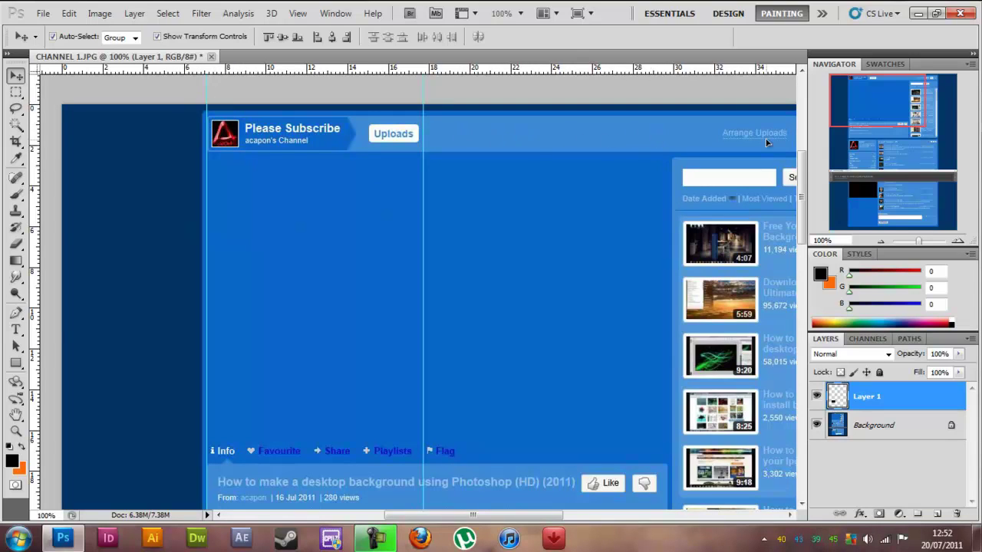
{"action": "scroll", "coordinate": [635, 312], "scroll_direction": "down", "scroll_amount": 10}
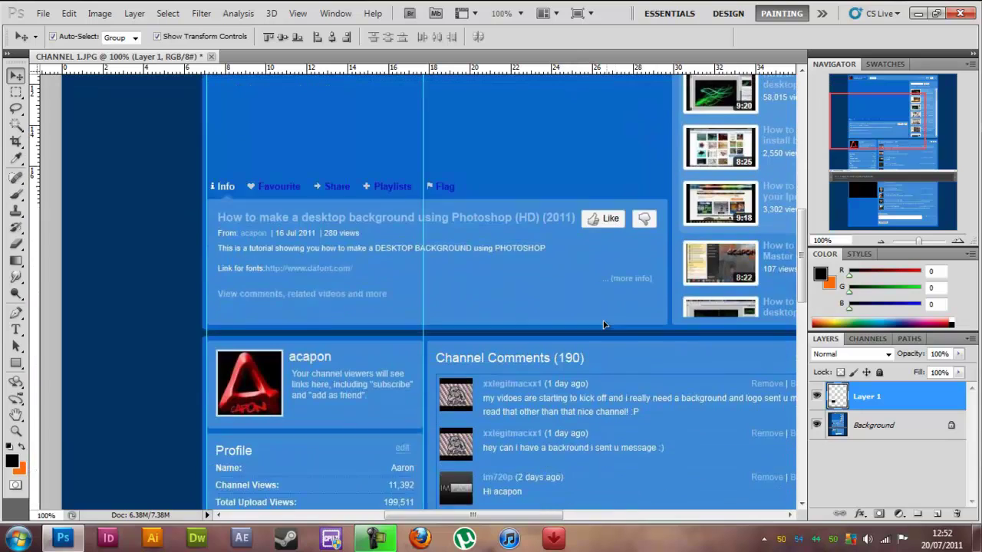
{"action": "scroll", "coordinate": [534, 395], "scroll_direction": "down", "scroll_amount": 10}
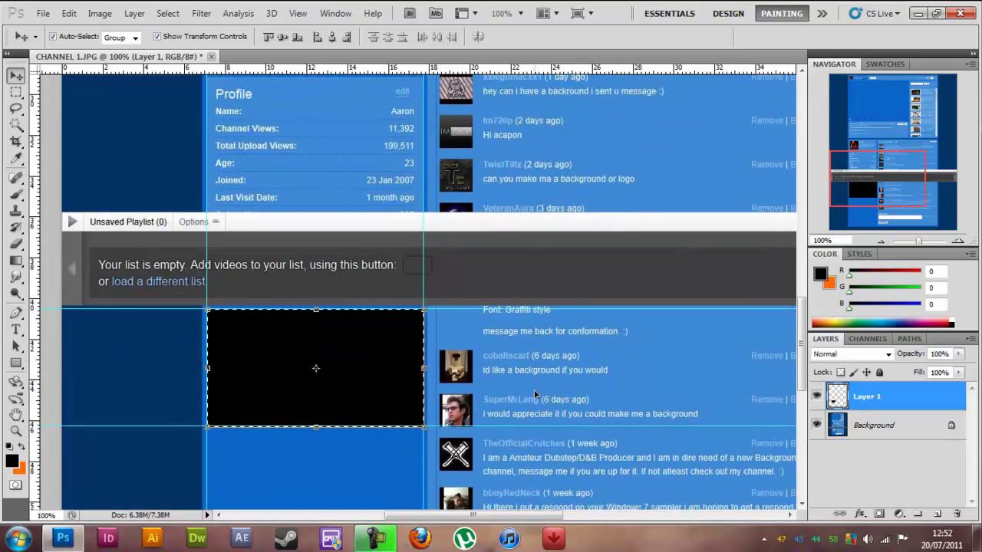
{"action": "scroll", "coordinate": [536, 394], "scroll_direction": "up", "scroll_amount": 1}
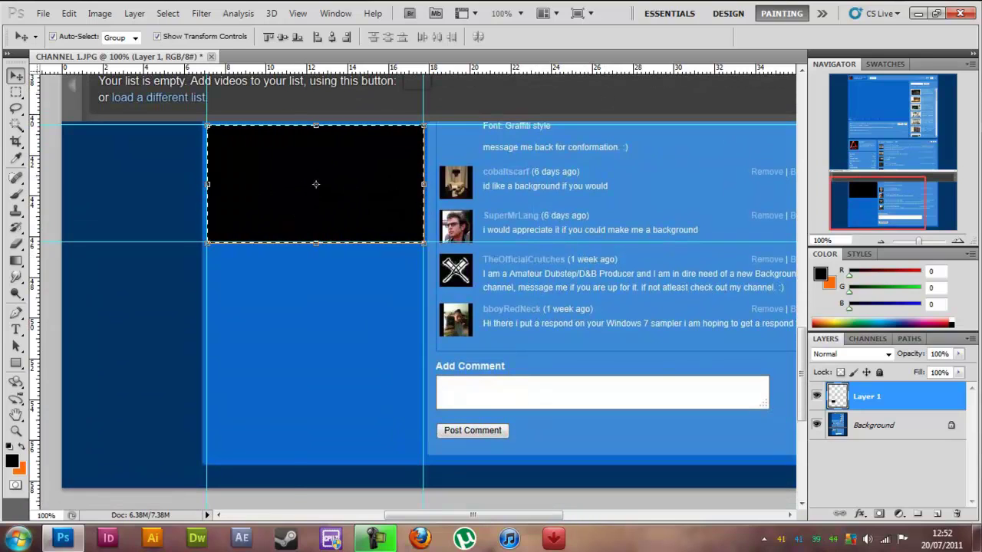
{"action": "left_click", "coordinate": [17, 539]}
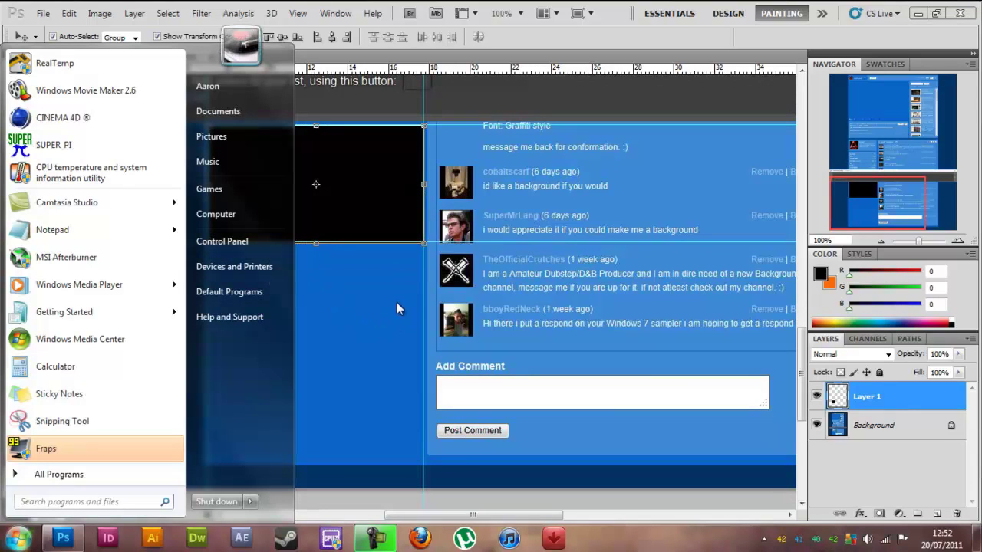
{"action": "left_click", "coordinate": [360, 321]}
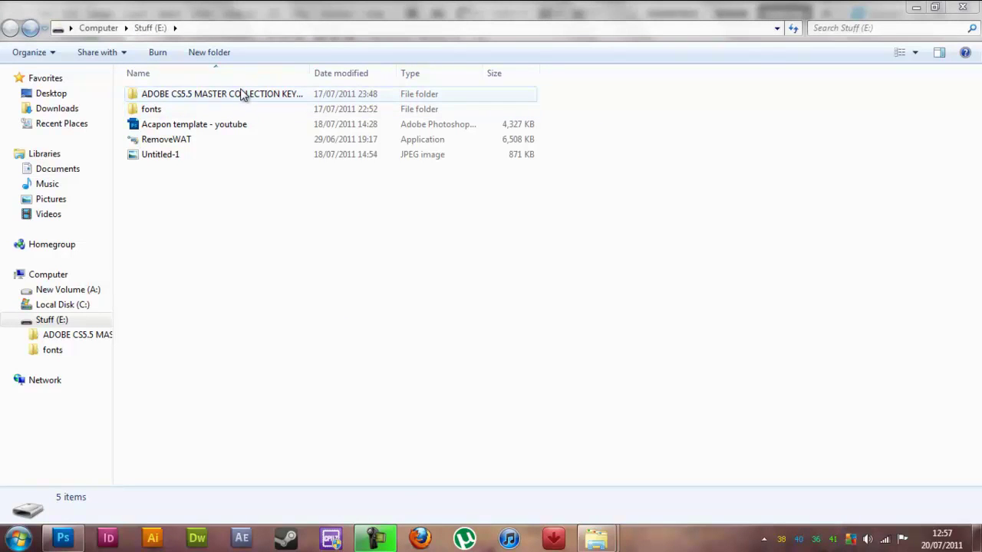
Open the "Acapon template - youtube" Photoshop file from the Stuff (E:) drive
{"action": "left_click", "coordinate": [206, 125]}
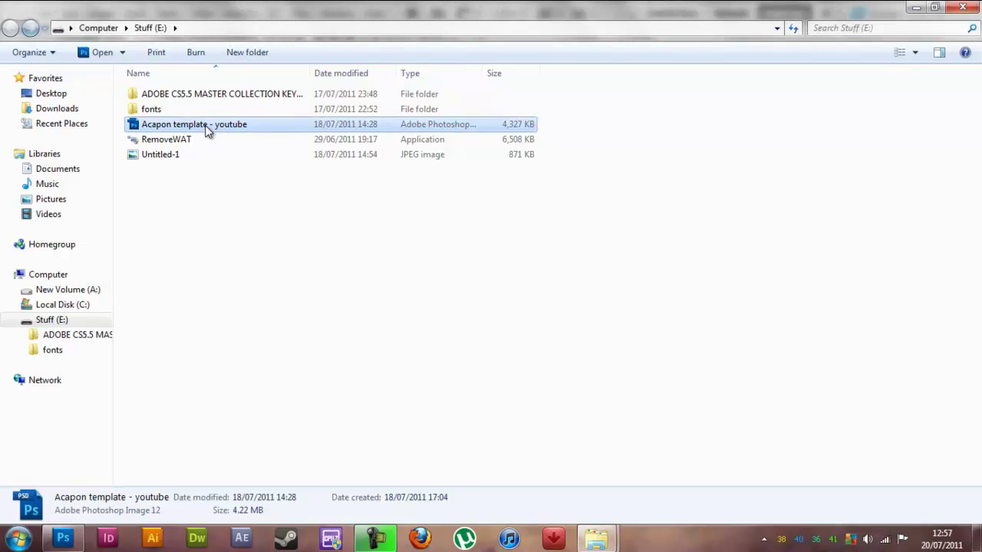
{"action": "right_click", "coordinate": [206, 126]}
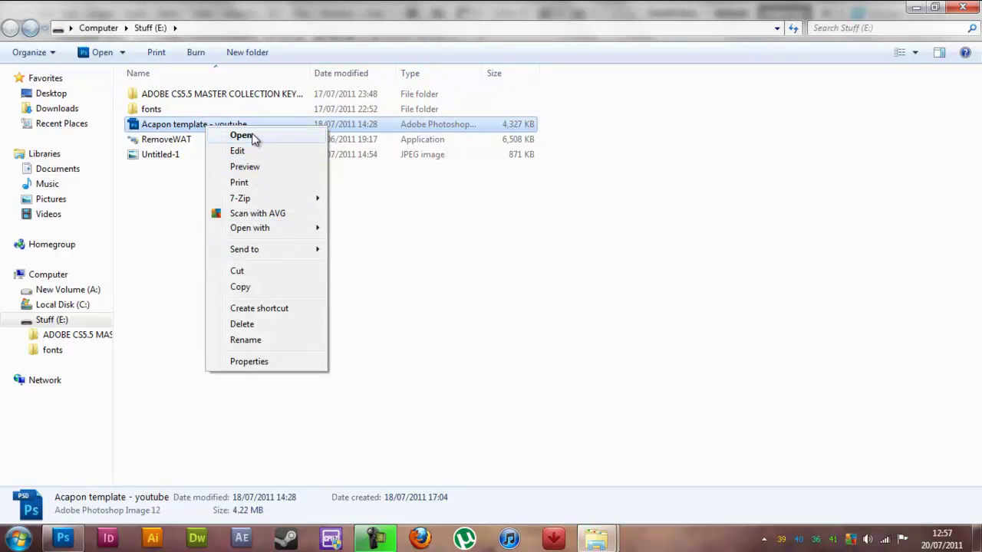
{"action": "left_click", "coordinate": [243, 136]}
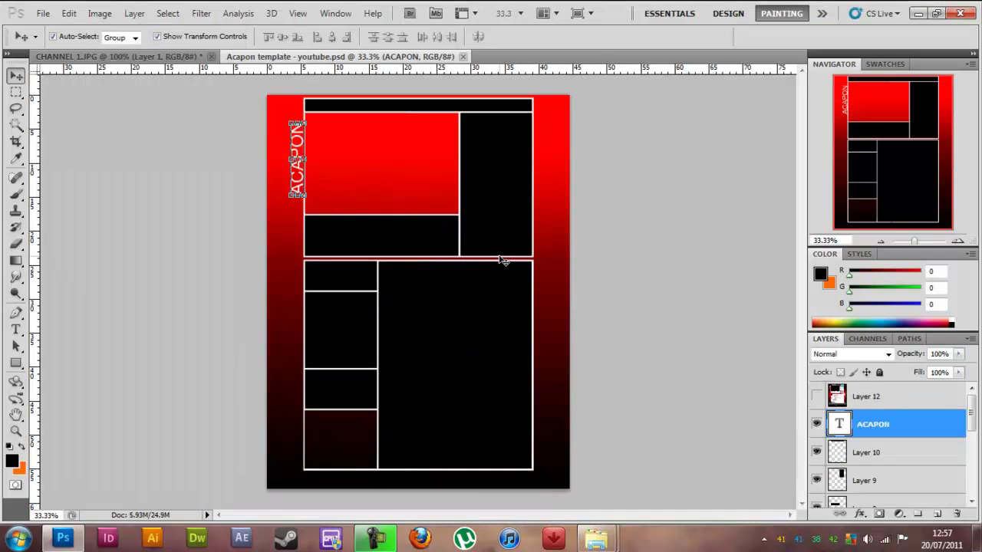
Hide the ACAPON text layer, the red gradient Layer 11, Layer 2 and Layer 1 in the template
{"action": "scroll", "coordinate": [851, 444], "scroll_direction": "down", "scroll_amount": 1}
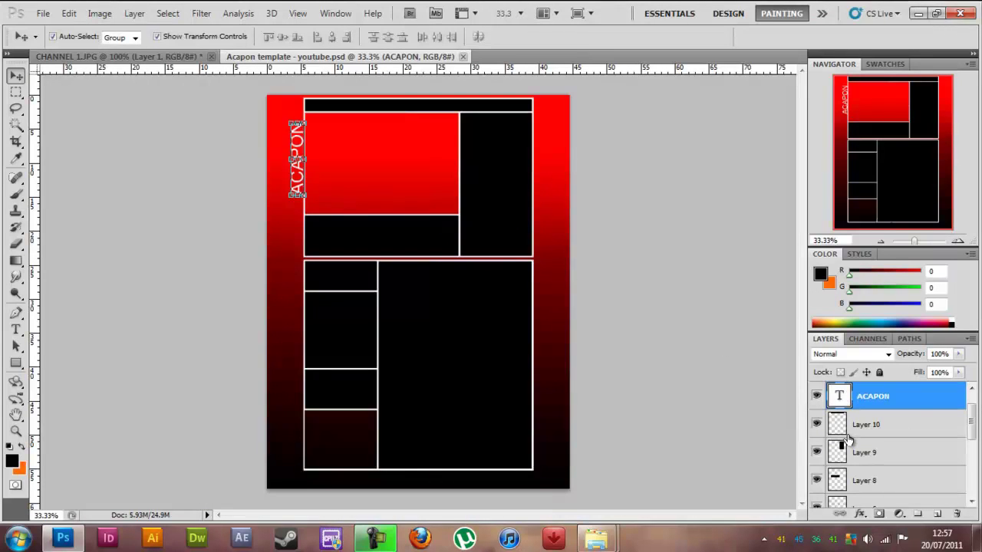
{"action": "left_click", "coordinate": [816, 398]}
{"action": "scroll", "coordinate": [840, 452], "scroll_direction": "down", "scroll_amount": 4}
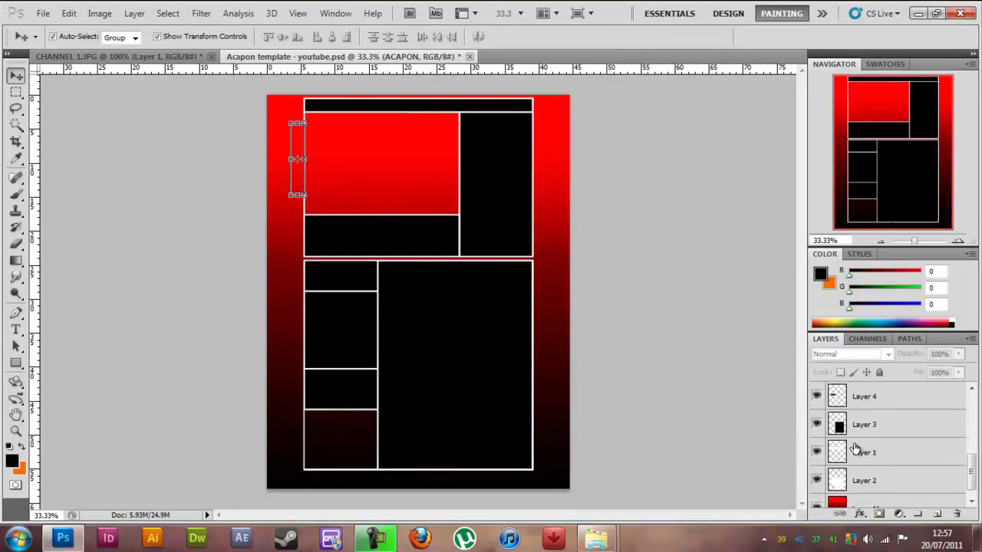
{"action": "left_click", "coordinate": [817, 494]}
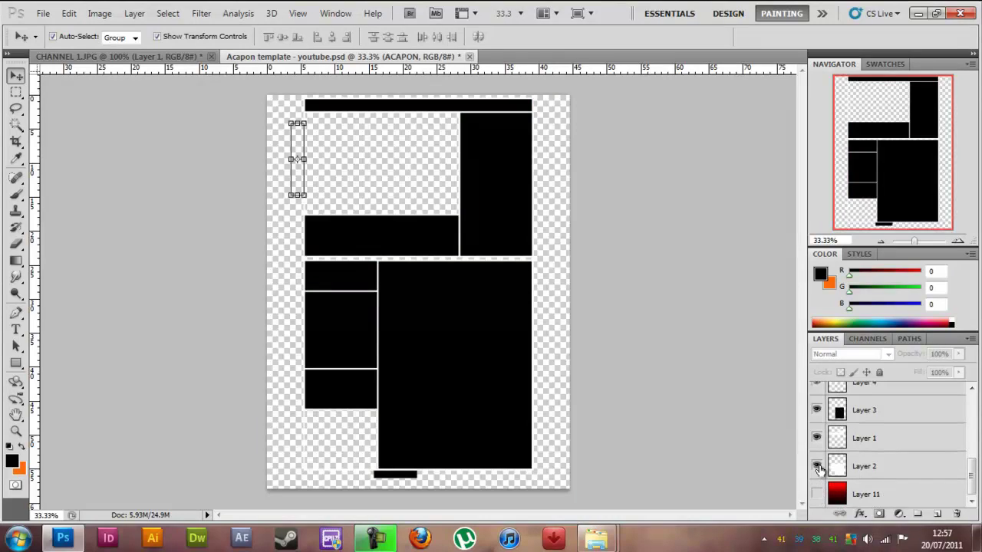
{"action": "left_click", "coordinate": [817, 466]}
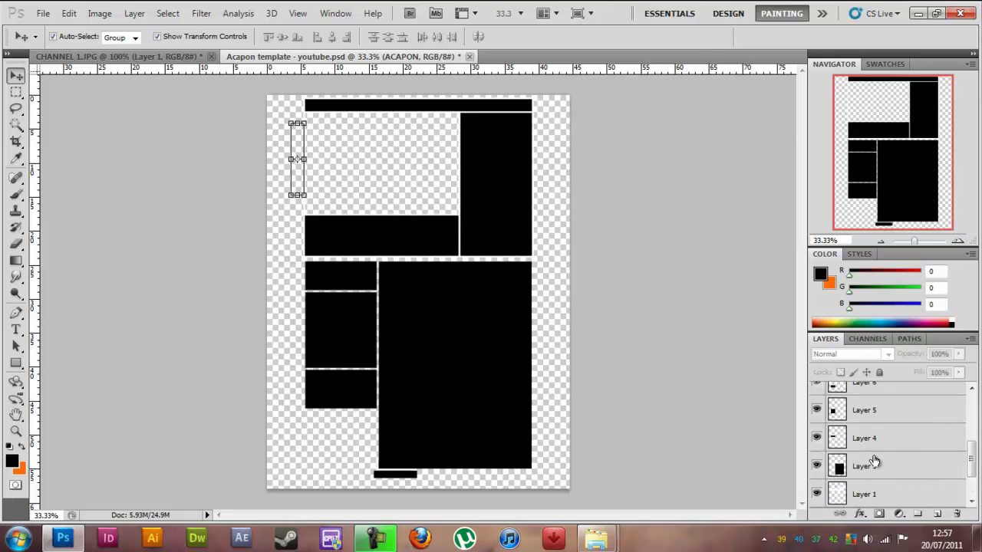
{"action": "scroll", "coordinate": [825, 460], "scroll_direction": "up", "scroll_amount": 1}
{"action": "left_click", "coordinate": [817, 466]}
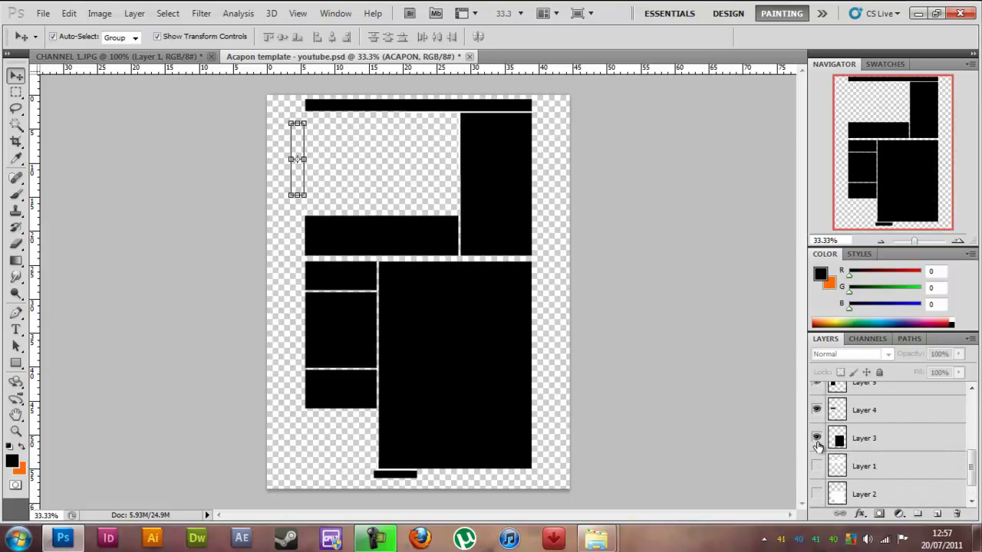
Hide the black box layers 3, 4, 5, 6, 8 and 9, leaving only Layer 10's header bar showing
{"action": "left_click", "coordinate": [817, 438]}
{"action": "left_click", "coordinate": [818, 410]}
{"action": "scroll", "coordinate": [821, 408], "scroll_direction": "up", "scroll_amount": 1}
{"action": "left_click", "coordinate": [817, 410]}
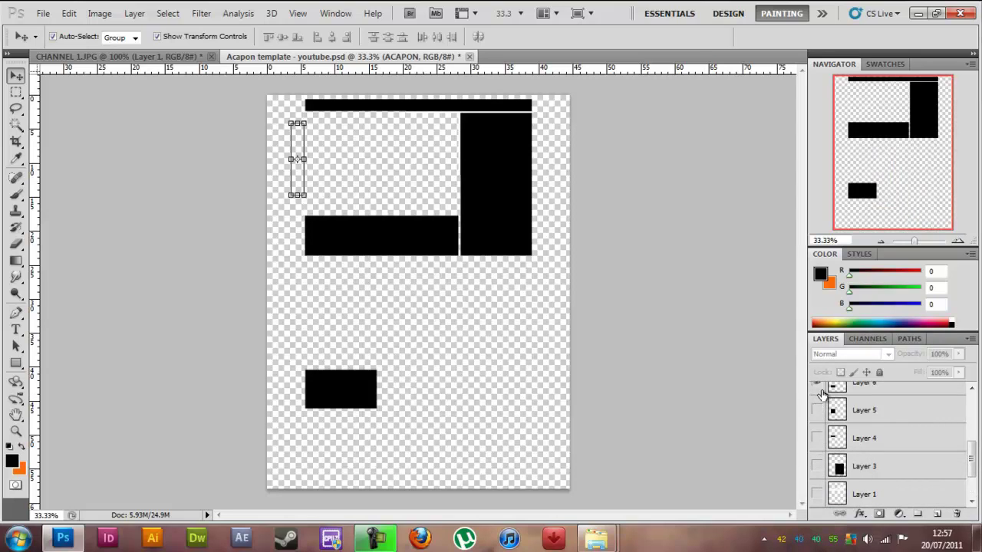
{"action": "scroll", "coordinate": [819, 410], "scroll_direction": "up", "scroll_amount": 1}
{"action": "left_click", "coordinate": [818, 410]}
{"action": "scroll", "coordinate": [818, 410], "scroll_direction": "up", "scroll_amount": 1}
{"action": "left_click", "coordinate": [818, 410]}
{"action": "scroll", "coordinate": [818, 411], "scroll_direction": "up", "scroll_amount": 1}
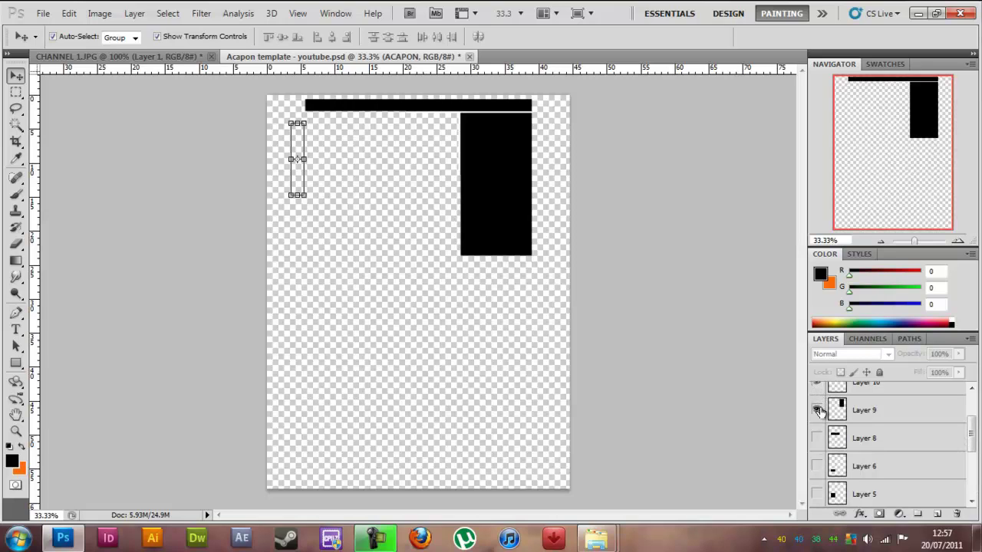
{"action": "left_click", "coordinate": [817, 411]}
{"action": "scroll", "coordinate": [819, 411], "scroll_direction": "up", "scroll_amount": 1}
{"action": "left_click", "coordinate": [818, 411]}
{"action": "left_click", "coordinate": [817, 410]}
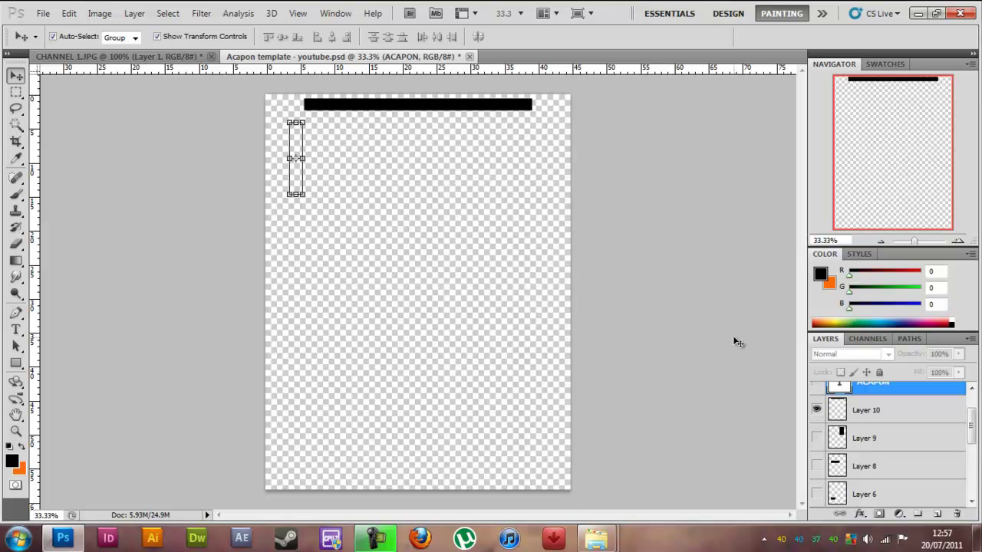
Show Layer 9, Layer 8 and Layer 6 again, one box at a time
{"action": "key", "text": "ctrl+plus"}
{"action": "scroll", "coordinate": [701, 217], "scroll_direction": "up", "scroll_amount": 3}
{"action": "scroll", "coordinate": [708, 213], "scroll_direction": "up", "scroll_amount": 1}
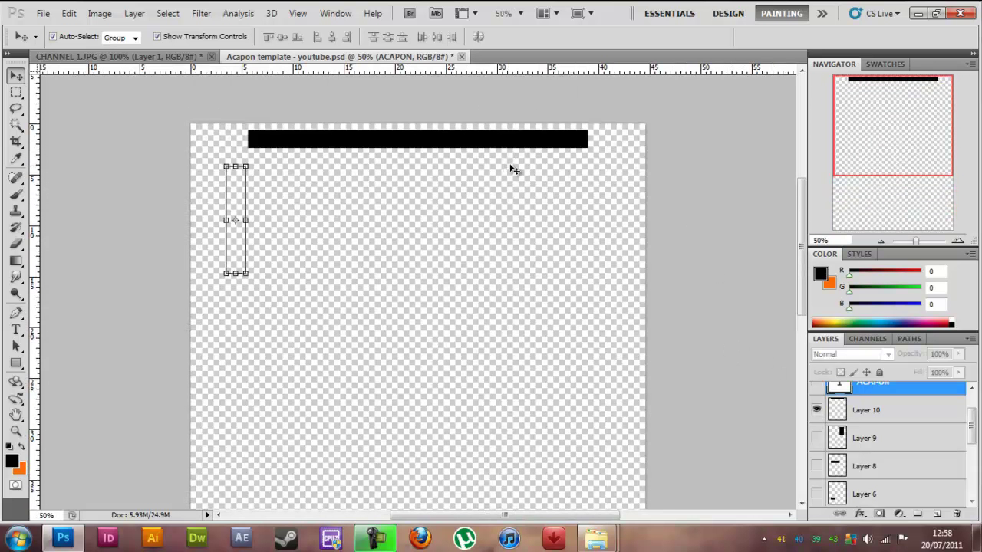
{"action": "left_click", "coordinate": [816, 438]}
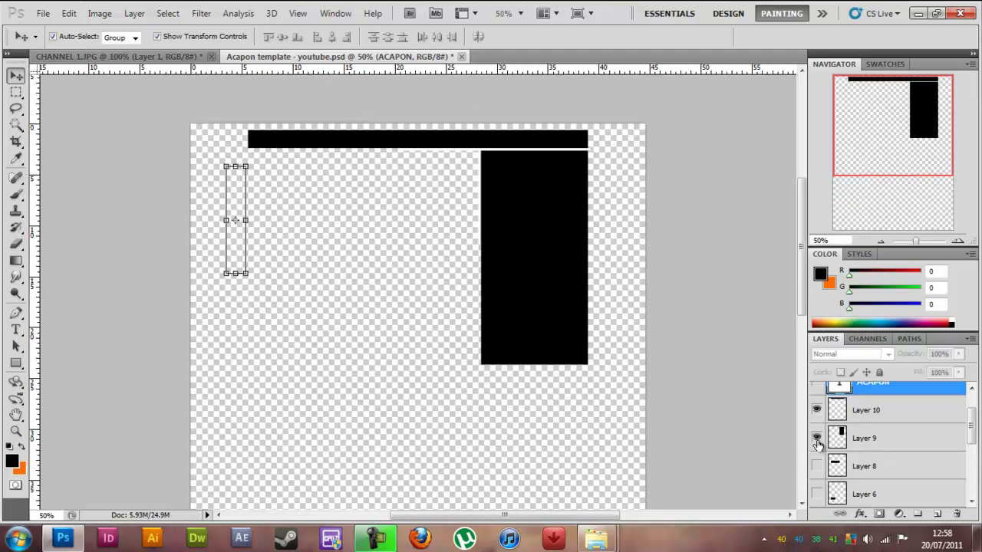
{"action": "left_click", "coordinate": [817, 466]}
{"action": "scroll", "coordinate": [817, 469], "scroll_direction": "down", "scroll_amount": 1}
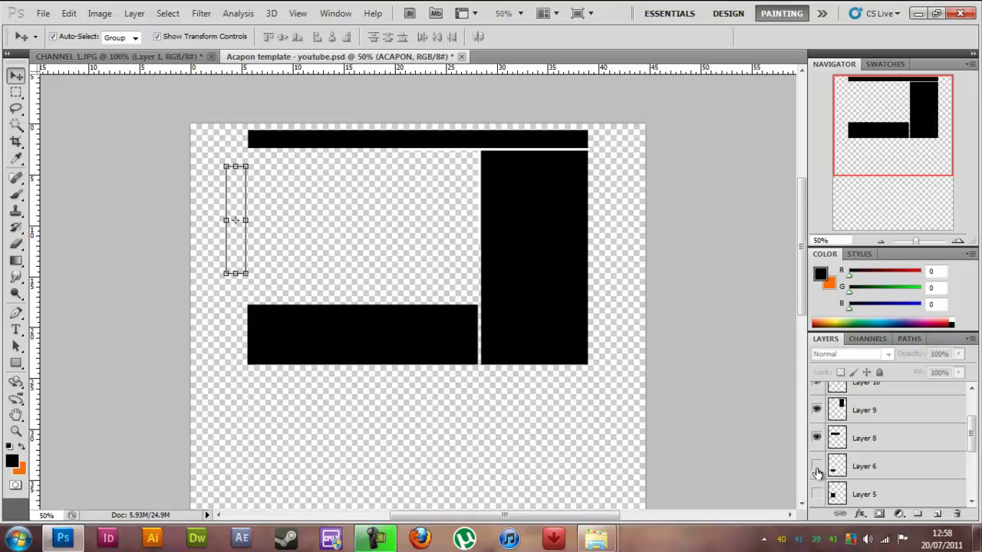
{"action": "left_click", "coordinate": [817, 466]}
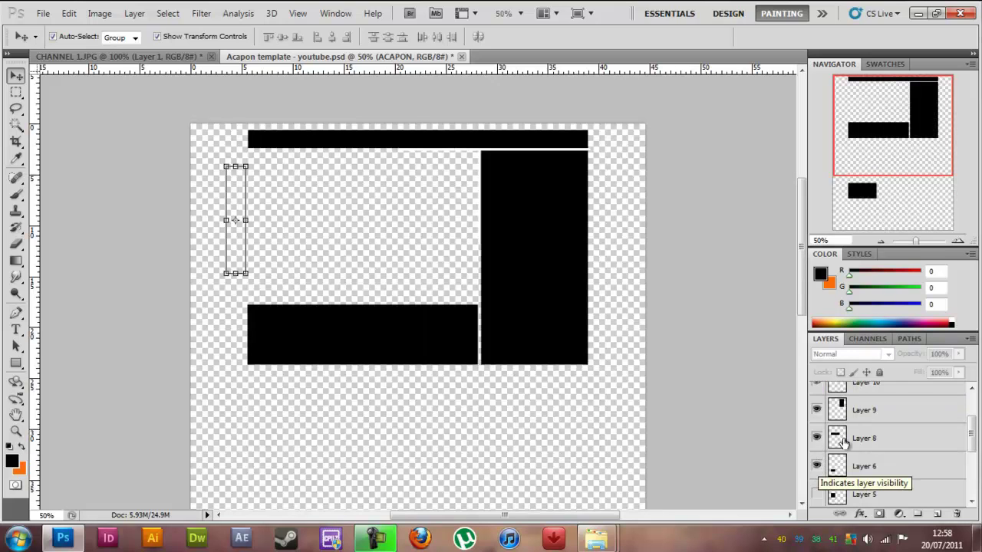
Show the remaining black box layers again: Layer 5, Layer 4 and Layer 3
{"action": "left_click_drag", "start_coordinate": [916, 239], "coordinate": [916, 242]}
{"action": "left_click", "coordinate": [817, 491]}
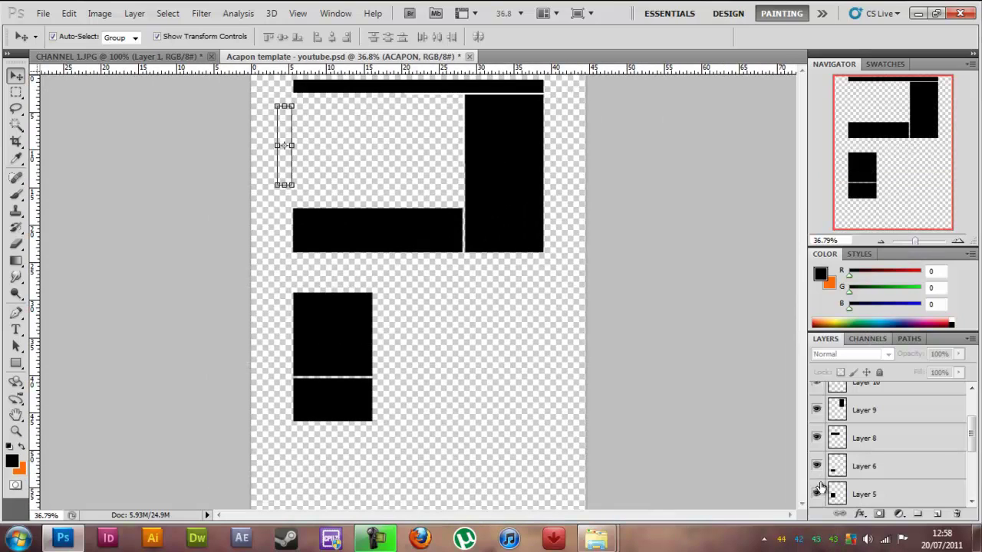
{"action": "scroll", "coordinate": [817, 468], "scroll_direction": "down", "scroll_amount": 2}
{"action": "left_click", "coordinate": [816, 466]}
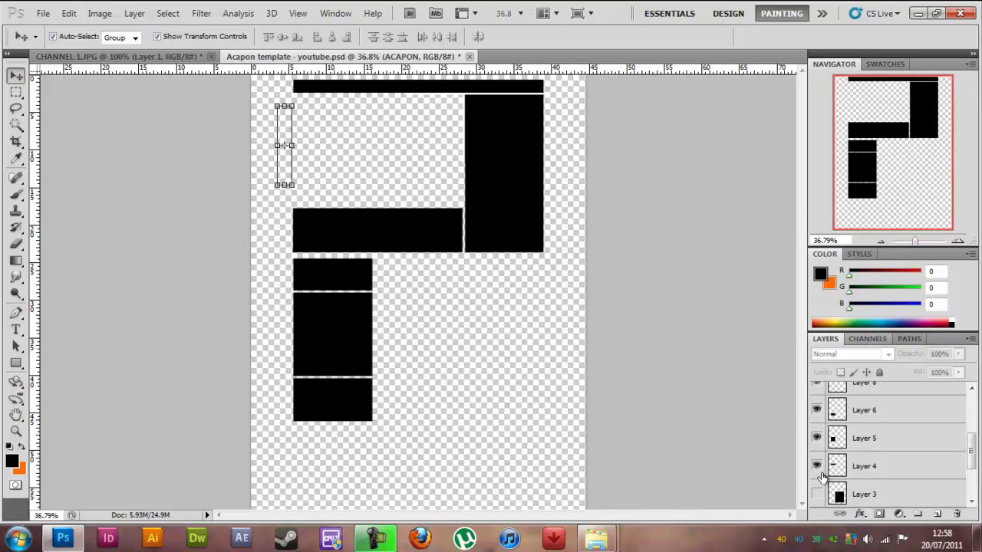
{"action": "scroll", "coordinate": [816, 470], "scroll_direction": "down", "scroll_amount": 1}
{"action": "left_click", "coordinate": [817, 467]}
{"action": "scroll", "coordinate": [827, 473], "scroll_direction": "down", "scroll_amount": 2}
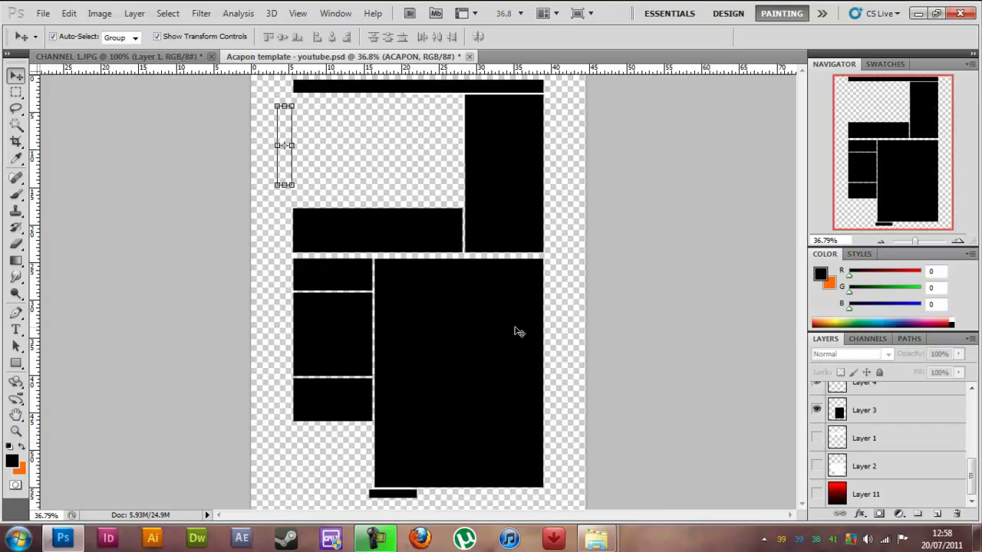
Delete the hidden Layer 1, Layer 2 and Layer 11 from the template
{"action": "left_click_drag", "start_coordinate": [890, 496], "coordinate": [959, 512]}
{"action": "scroll", "coordinate": [870, 445], "scroll_direction": "up", "scroll_amount": 5}
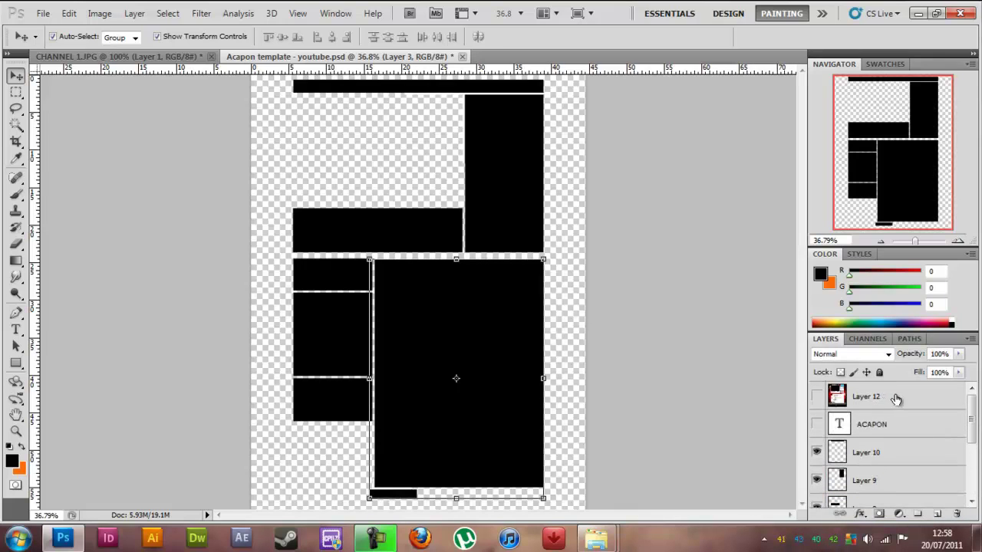
{"action": "left_click_drag", "start_coordinate": [920, 405], "coordinate": [865, 476]}
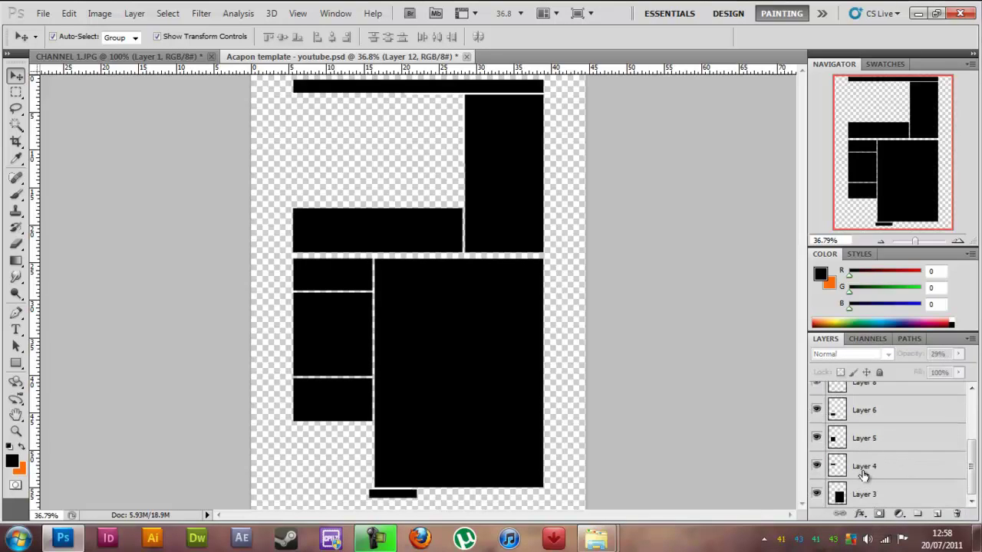